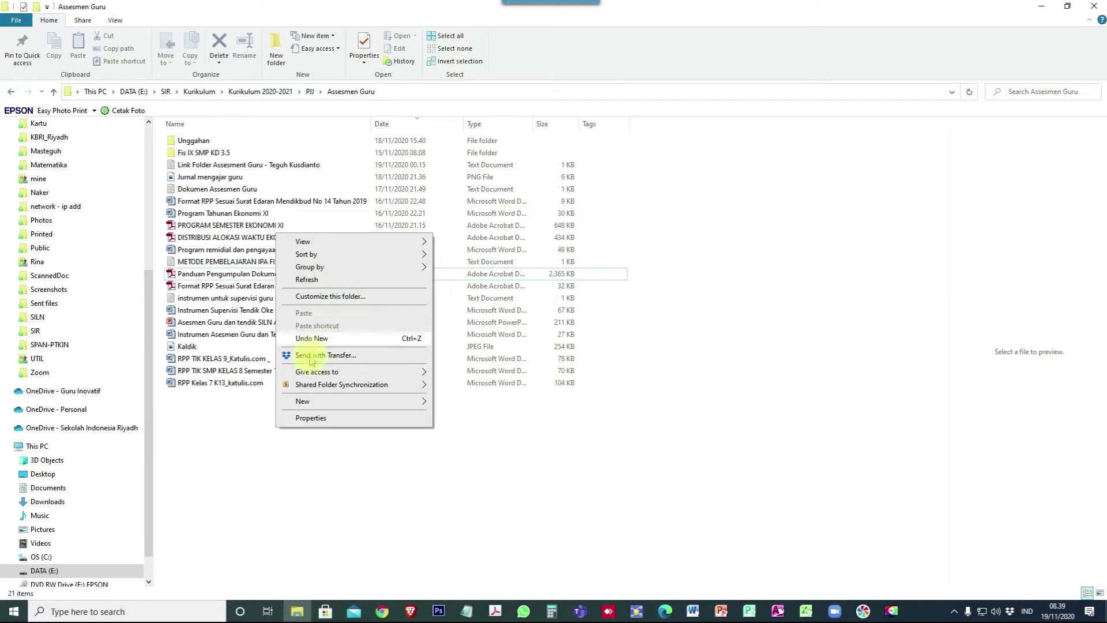
# Create a new empty folder in Assesmen Guru, then switch to the guide PDF.
pyautogui.moveTo(293, 403)
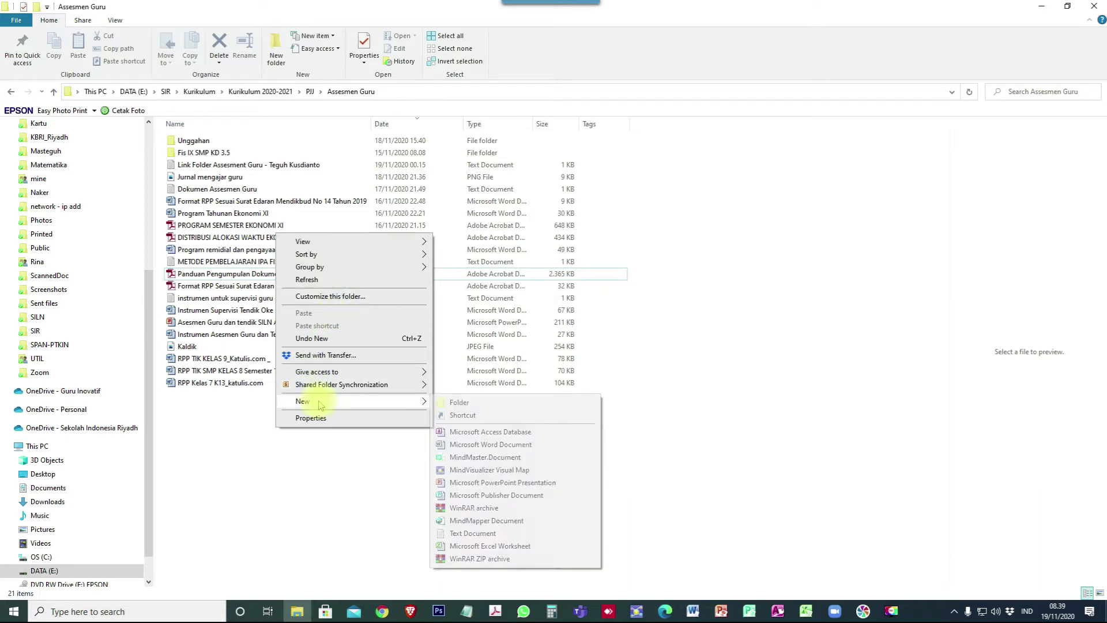
pyautogui.click(488, 404)
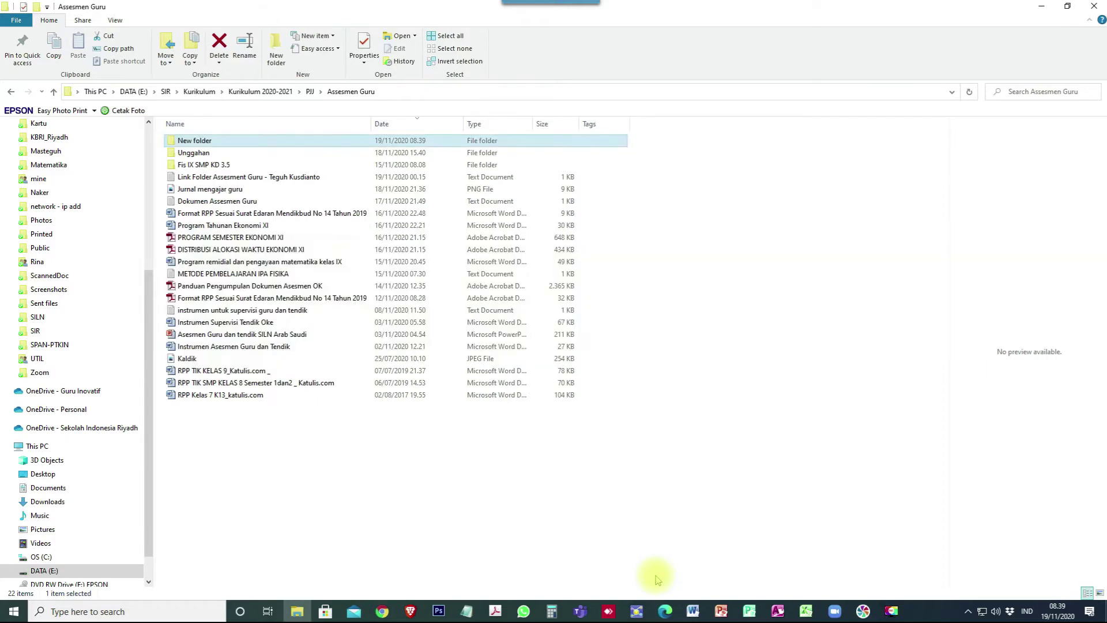
pyautogui.hotkey('alt', 'Tab')
pyautogui.hotkey('alt', 'Tab')
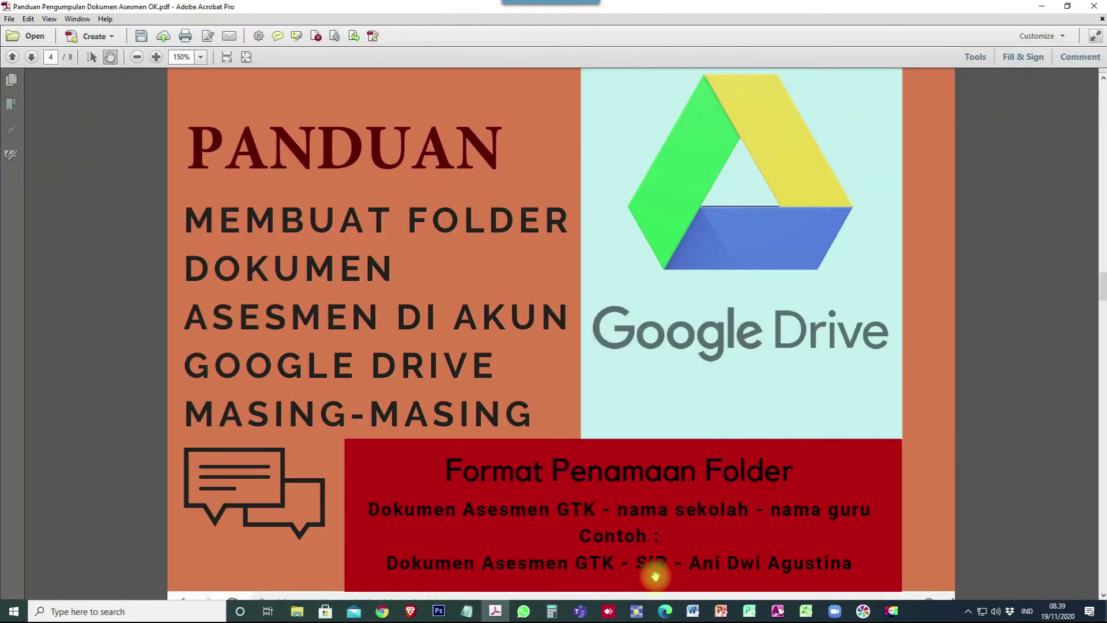
# Select the guide's example folder name with Edit Text & Images, then minimize Acrobat.
pyautogui.click(973, 58)
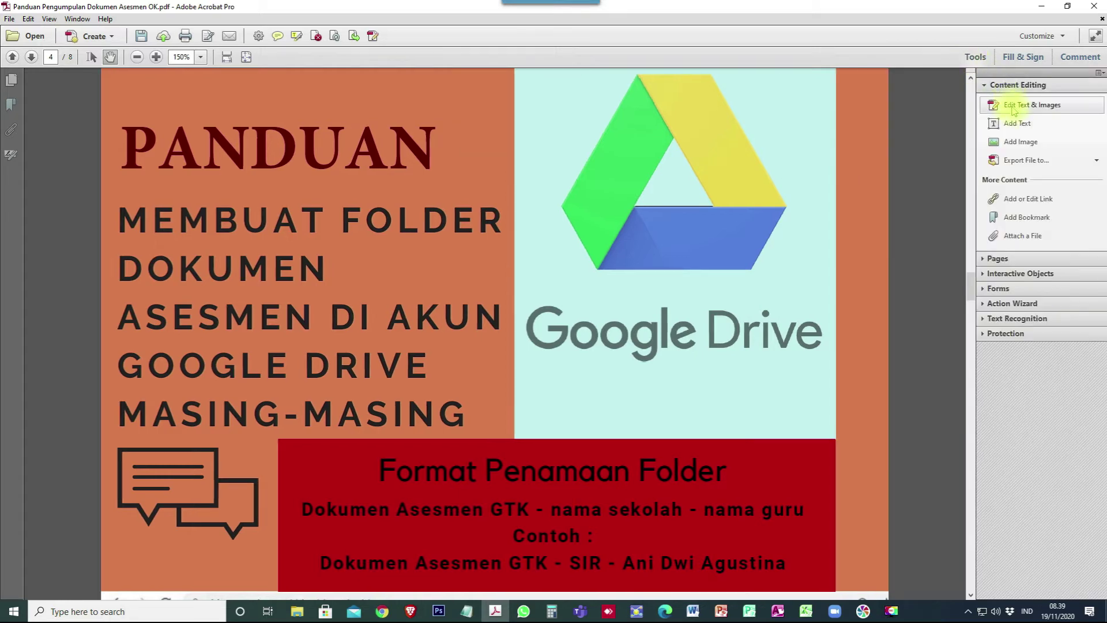
pyautogui.click(1011, 106)
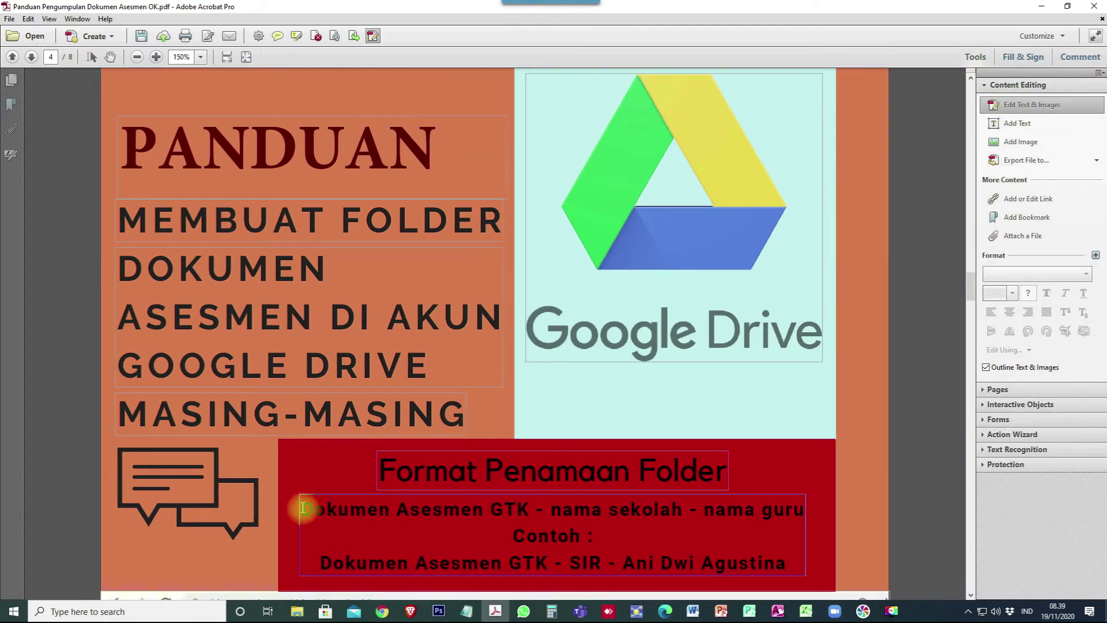
pyautogui.moveTo(319, 562); pyautogui.dragTo(788, 570)
pyautogui.hotkey('ctrl', 'c')
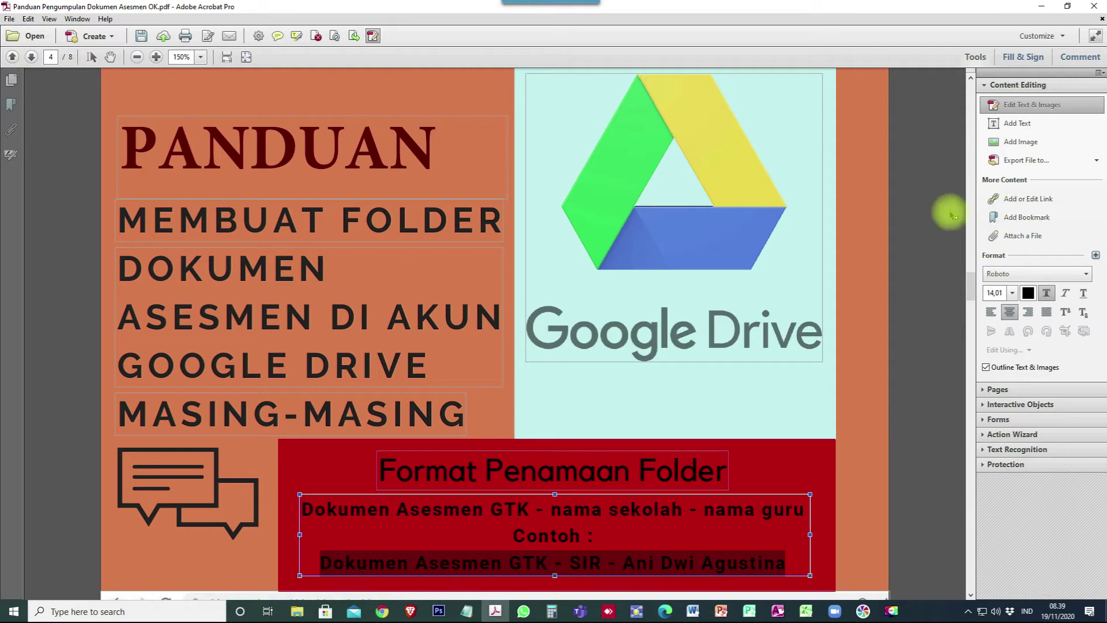
pyautogui.click(109, 58)
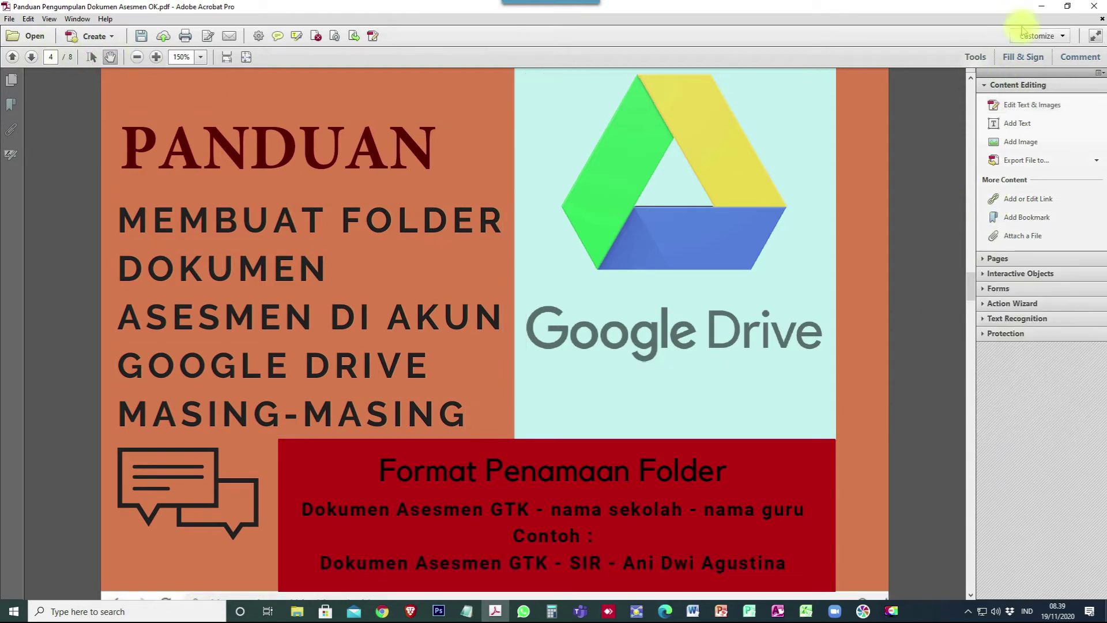
pyautogui.click(1042, 7)
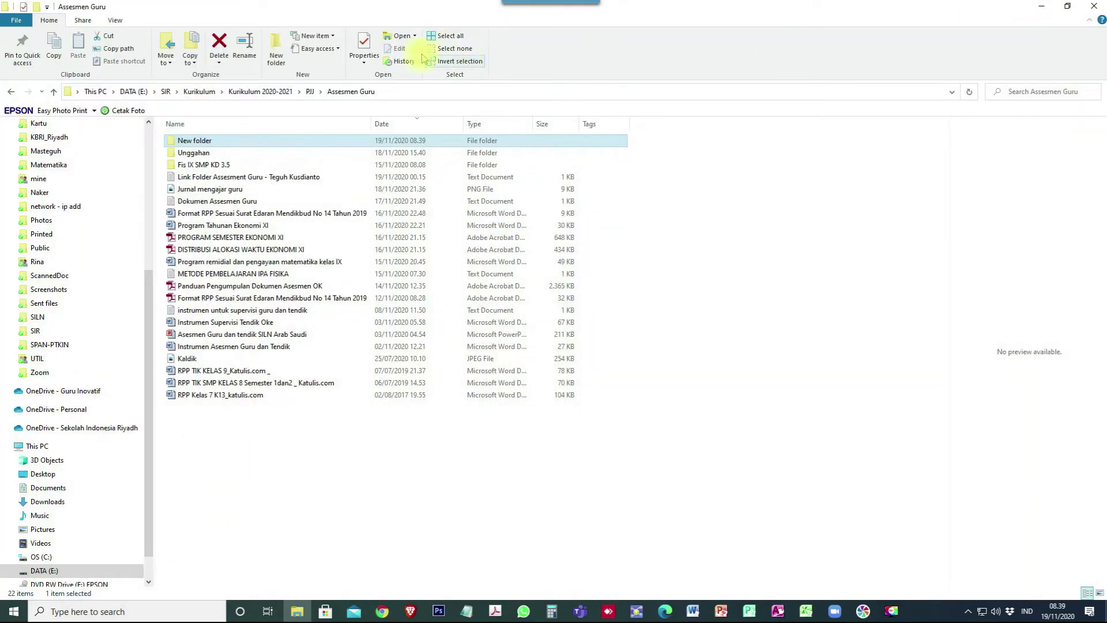
# Rename the new folder to 'Dokumen Asesmen GTK - SIR' plus the teacher's own name, and open it.
pyautogui.click(181, 141)
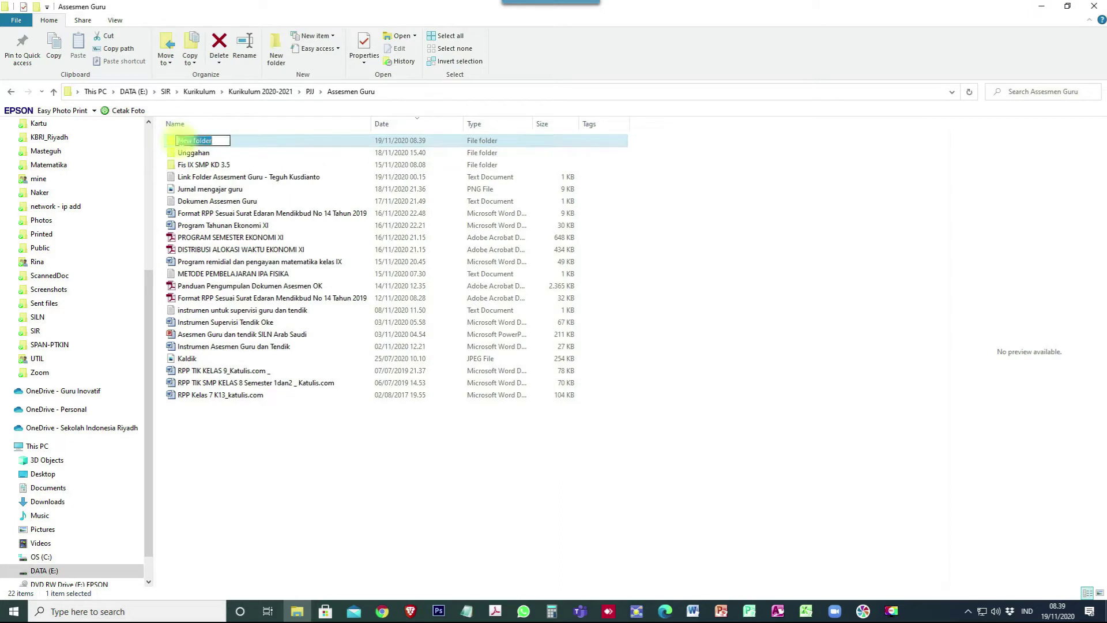
pyautogui.hotkey('ctrl', 'v')
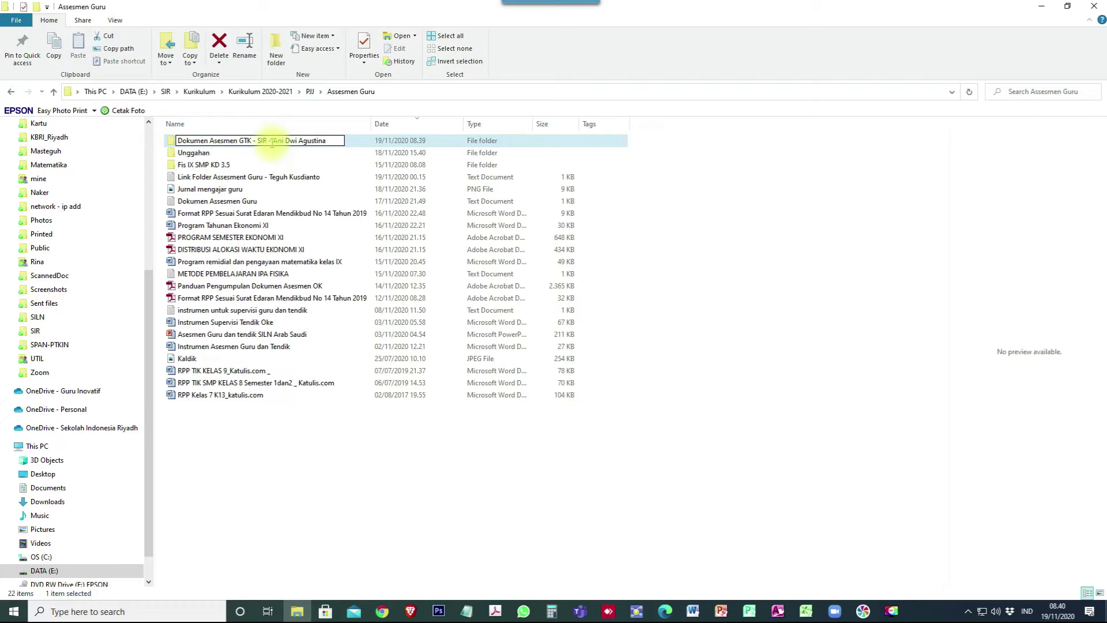
pyautogui.moveTo(274, 142); pyautogui.dragTo(396, 142)
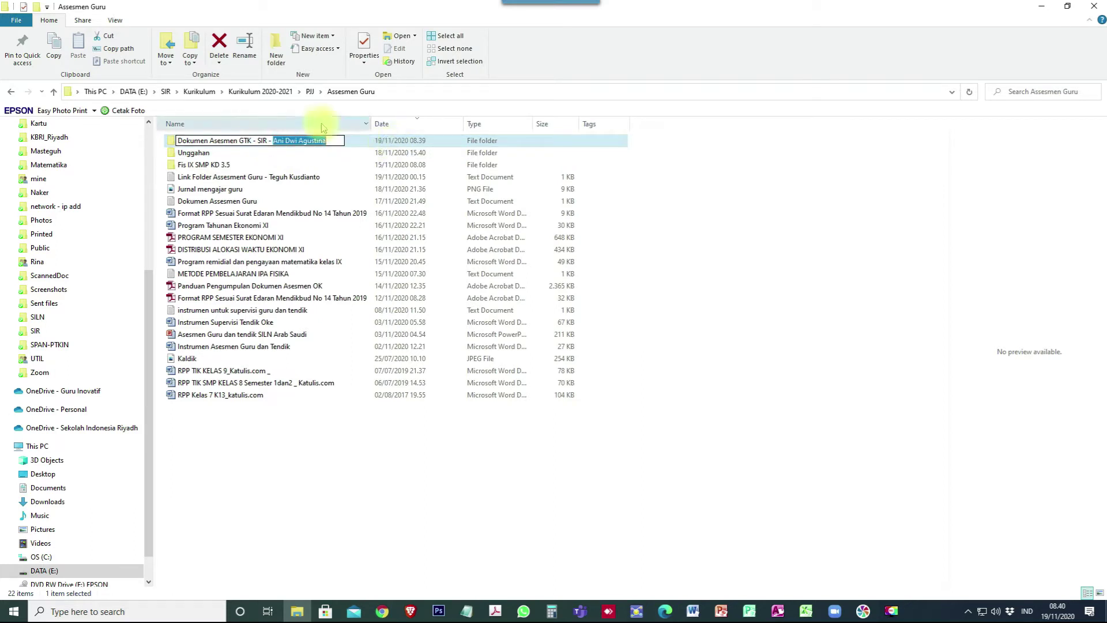
pyautogui.write('mU')
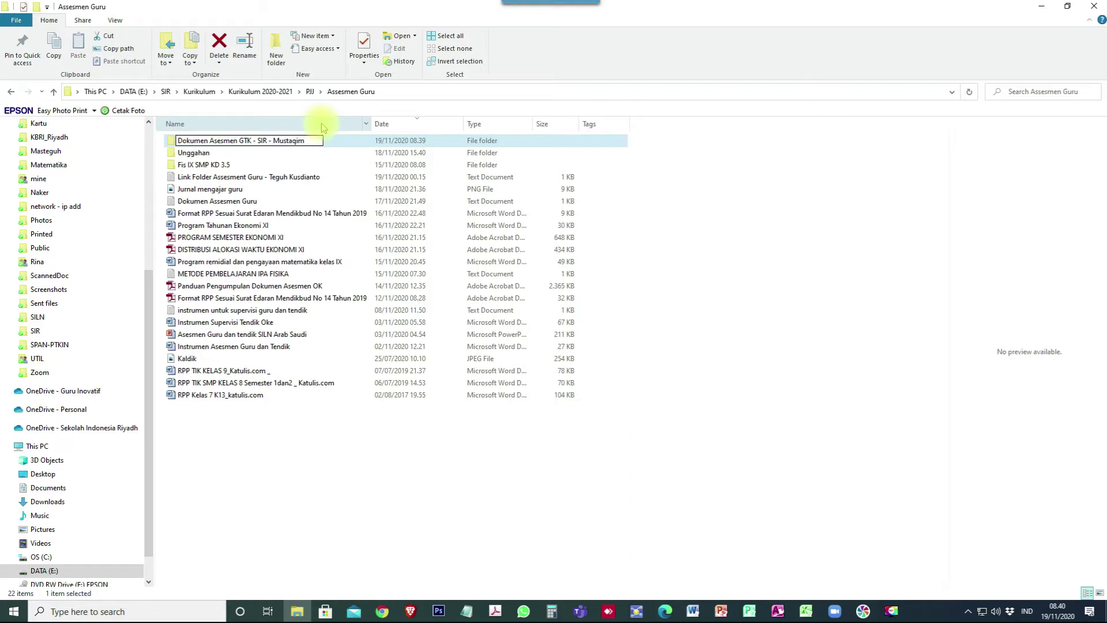
pyautogui.press('Return')
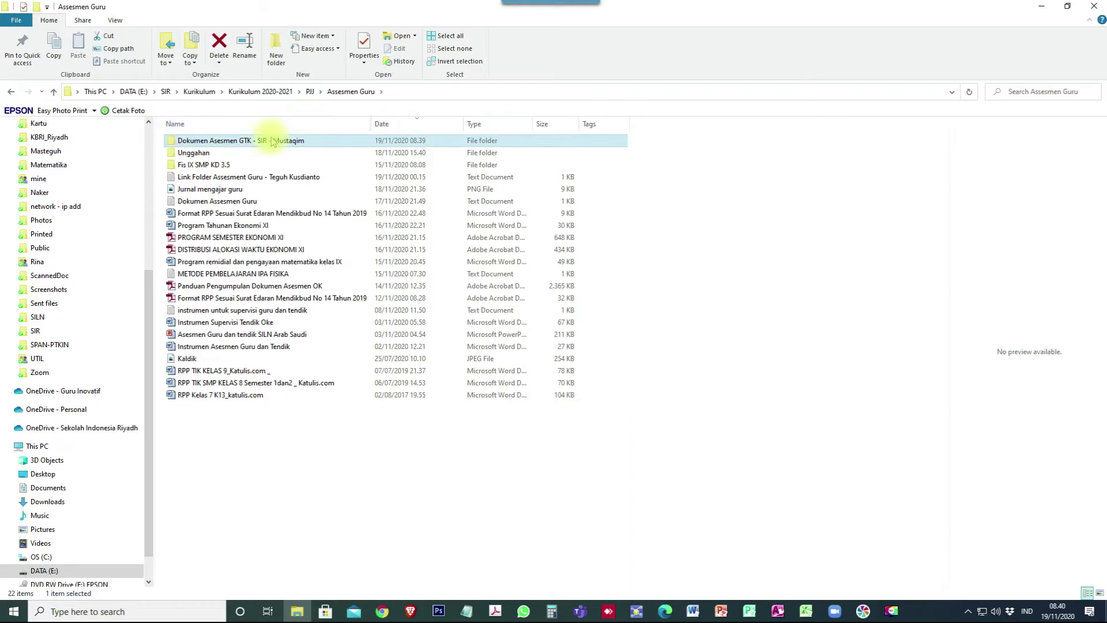
pyautogui.doubleClick(250, 142)
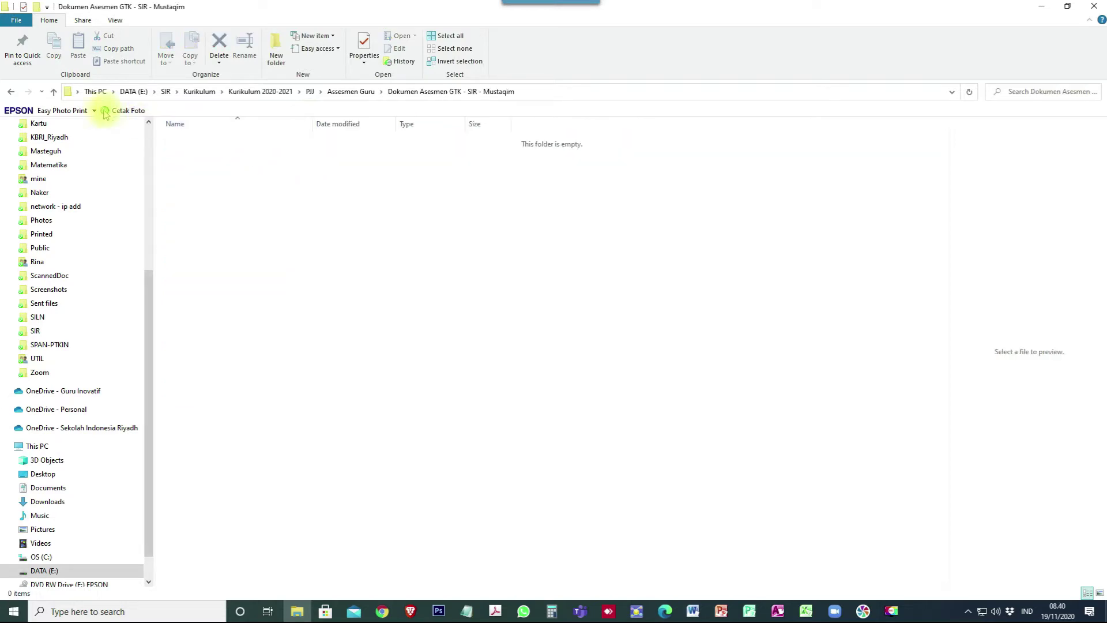
# Copy the portfolio folder and documents 1–7 from Unggahan > Tahap 1.
pyautogui.click(54, 94)
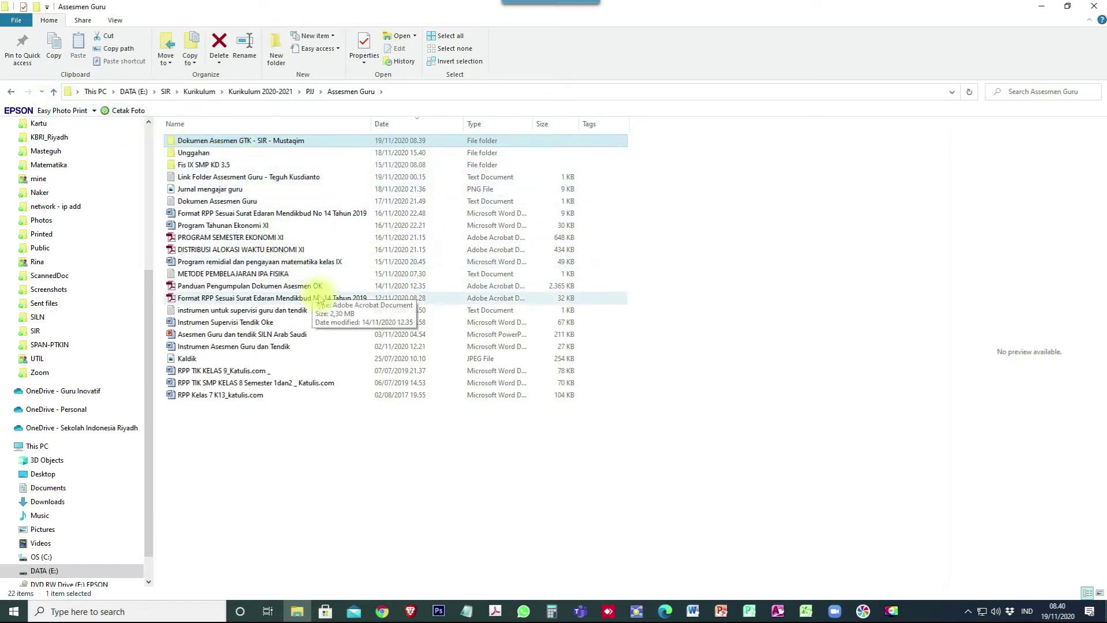
pyautogui.doubleClick(190, 153)
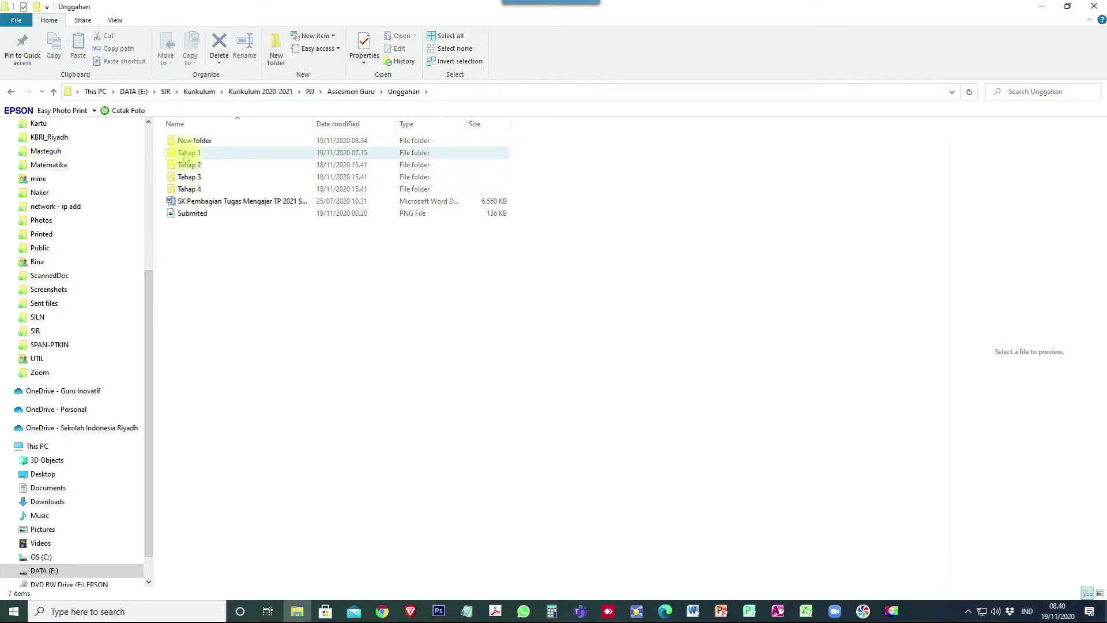
pyautogui.doubleClick(188, 154)
pyautogui.click(192, 155)
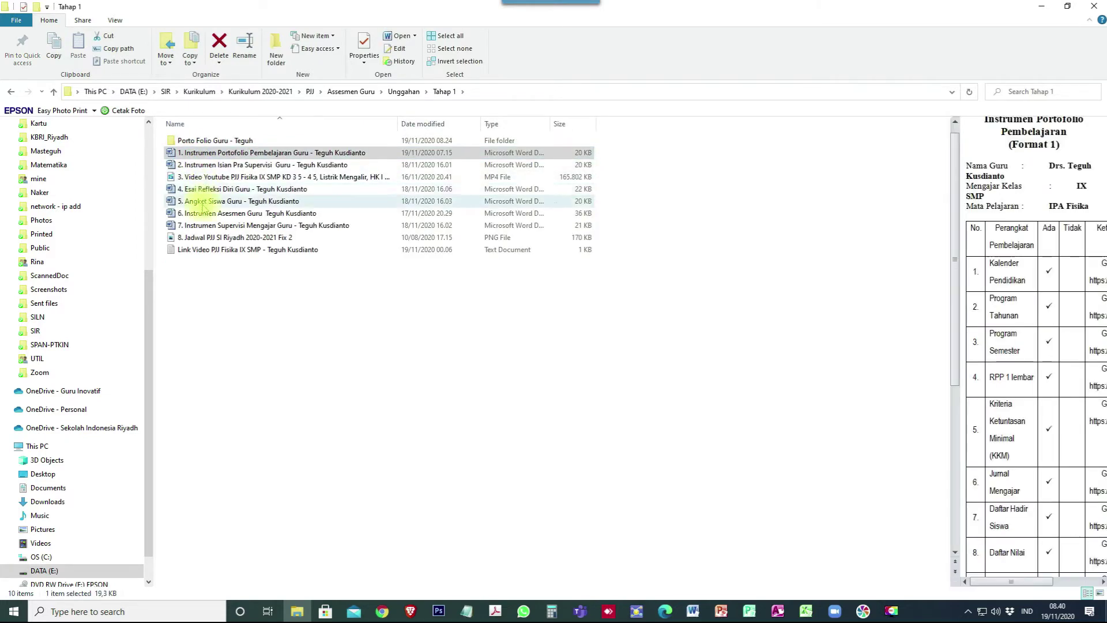
pyautogui.click(202, 228)
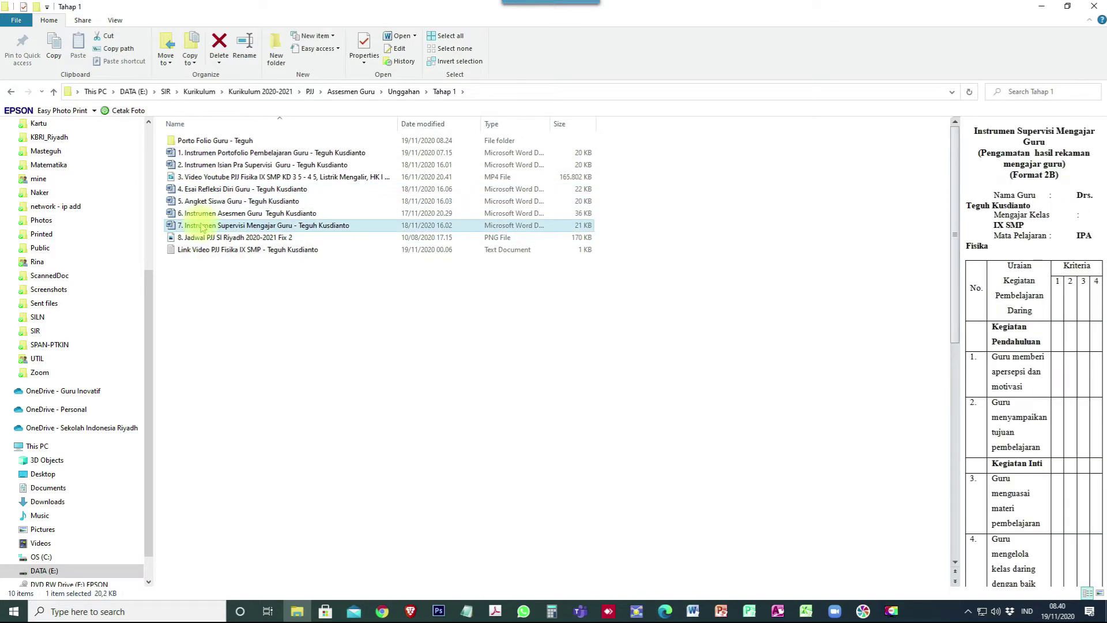
pyautogui.keyDown('shift'); pyautogui.click(206, 154); pyautogui.keyUp('shift')
pyautogui.click(199, 141)
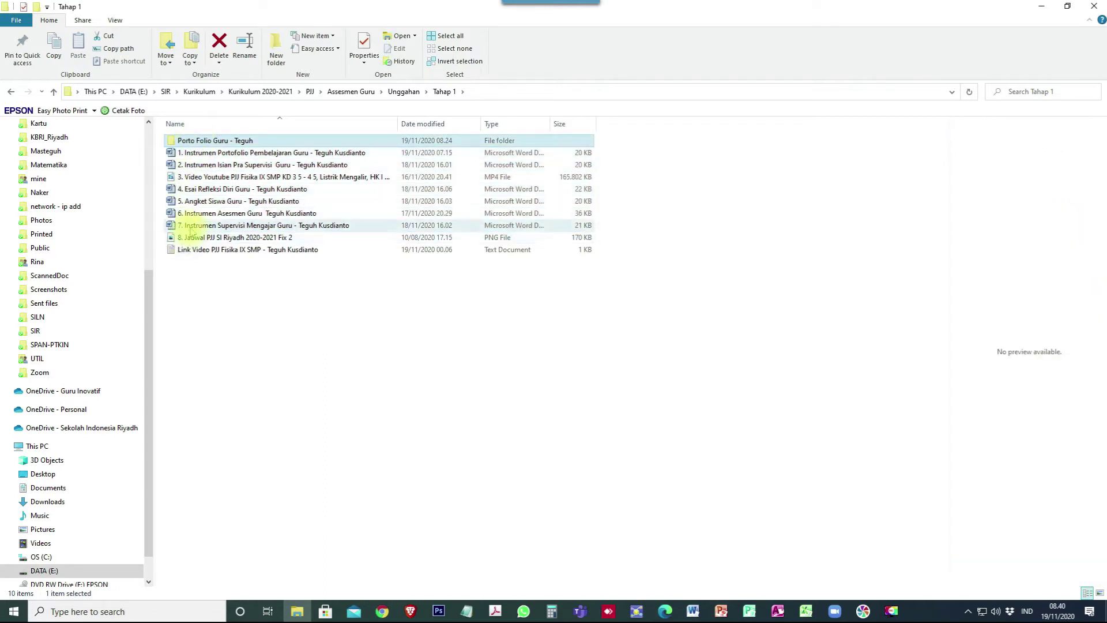
pyautogui.keyDown('shift'); pyautogui.click(191, 227); pyautogui.keyUp('shift')
pyautogui.rightClick(191, 227)
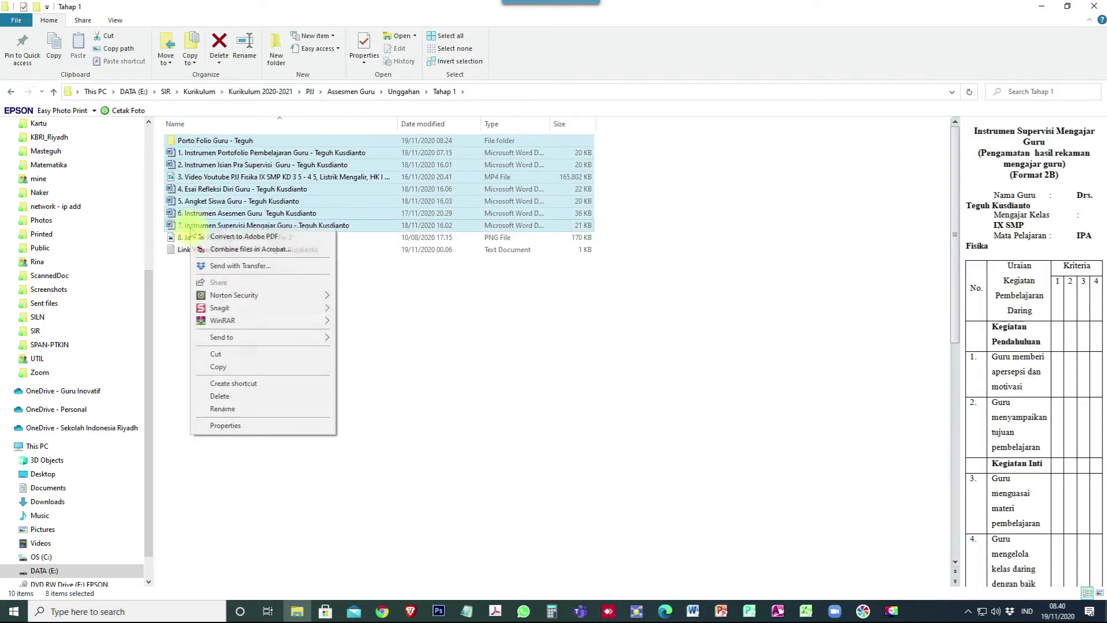
pyautogui.click(219, 366)
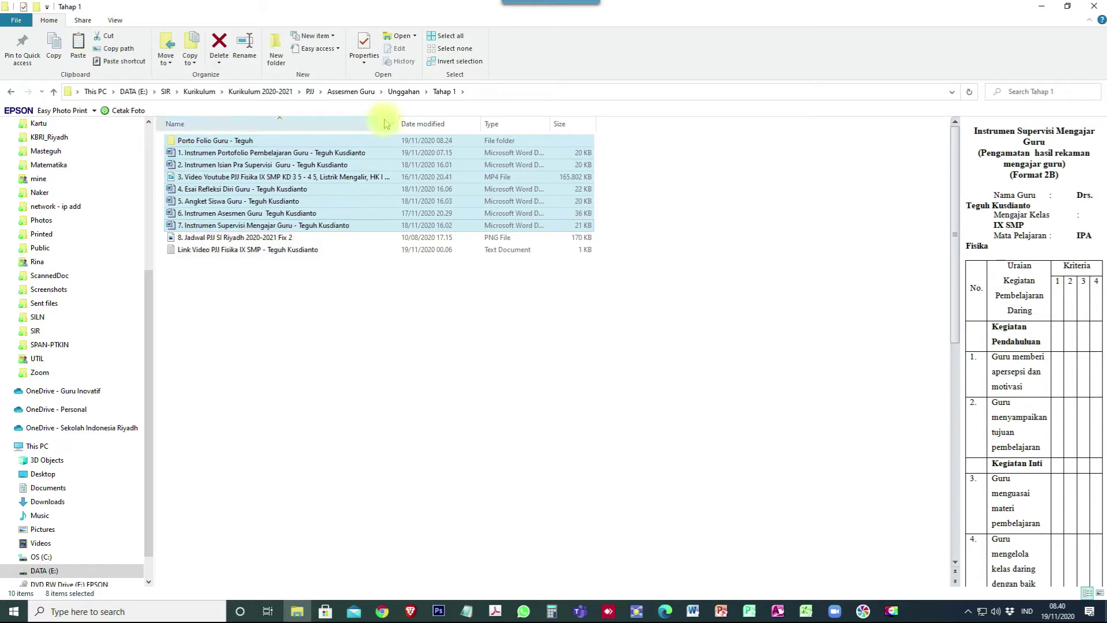
# Return to Assesmen Guru and open the new assessment folder.
pyautogui.click(403, 92)
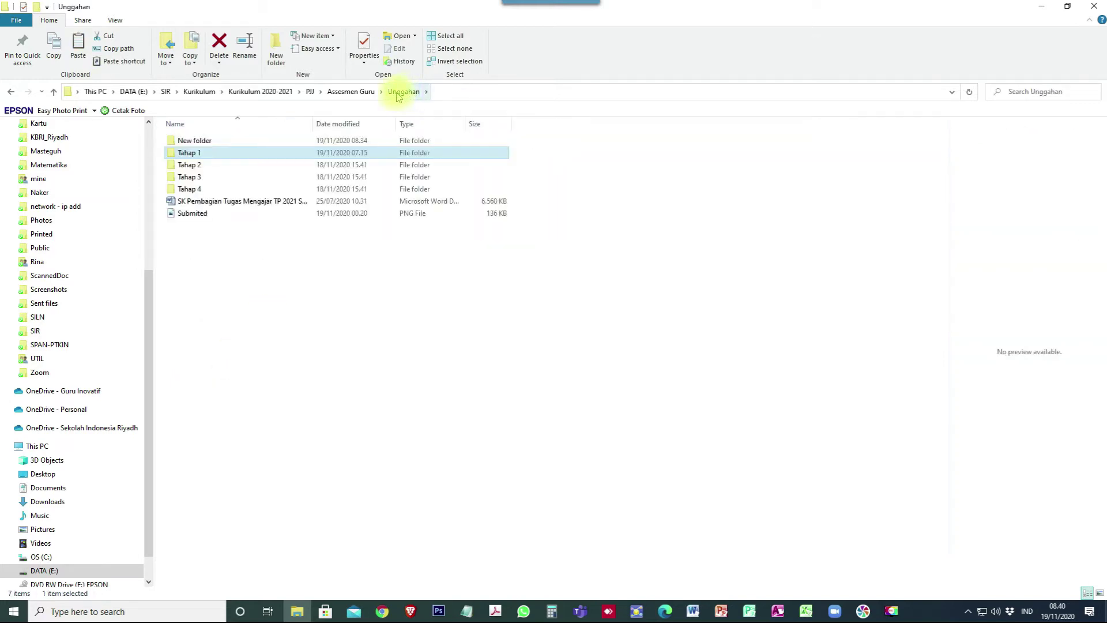
pyautogui.click(350, 92)
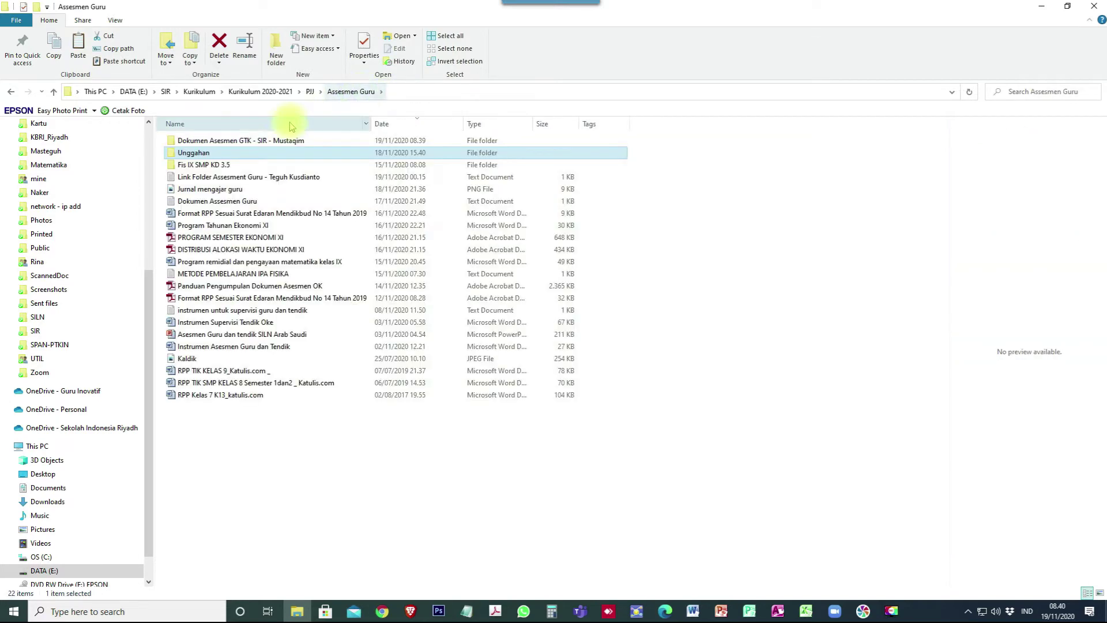
pyautogui.doubleClick(260, 143)
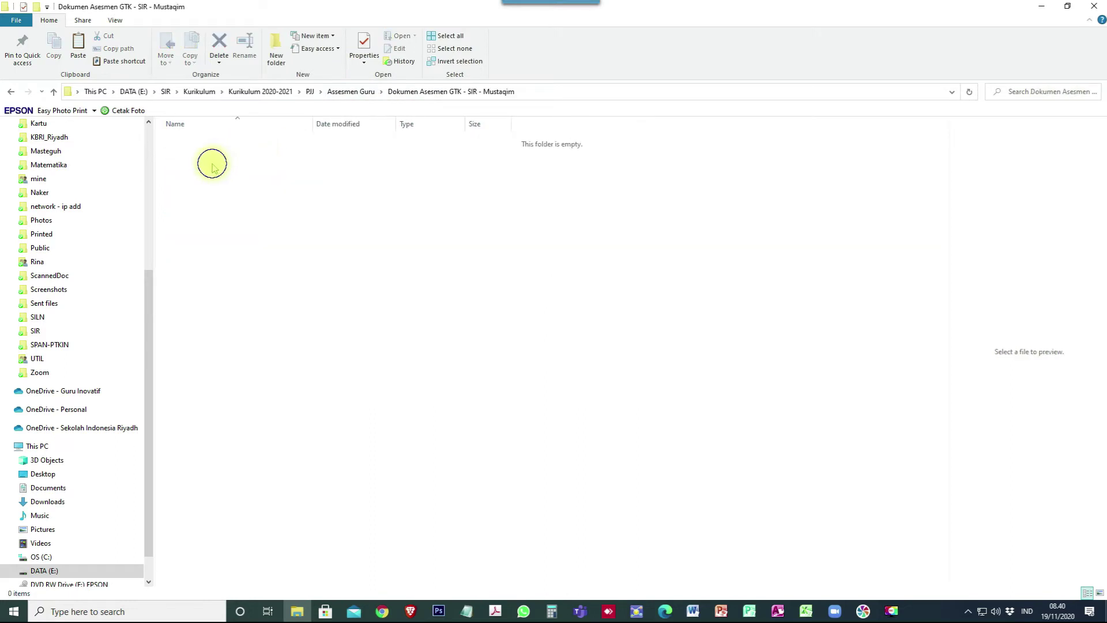
# Paste the copied portfolio folder and documents into the new assessment folder.
pyautogui.rightClick(213, 165)
pyautogui.click(239, 245)
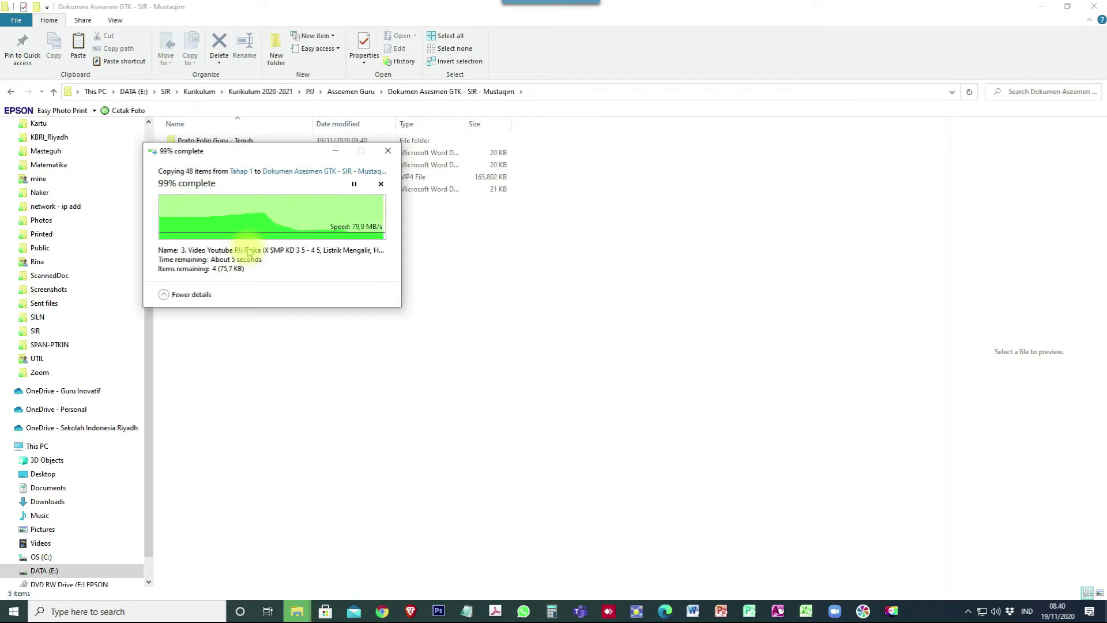
pyautogui.click(222, 291)
pyautogui.click(216, 176)
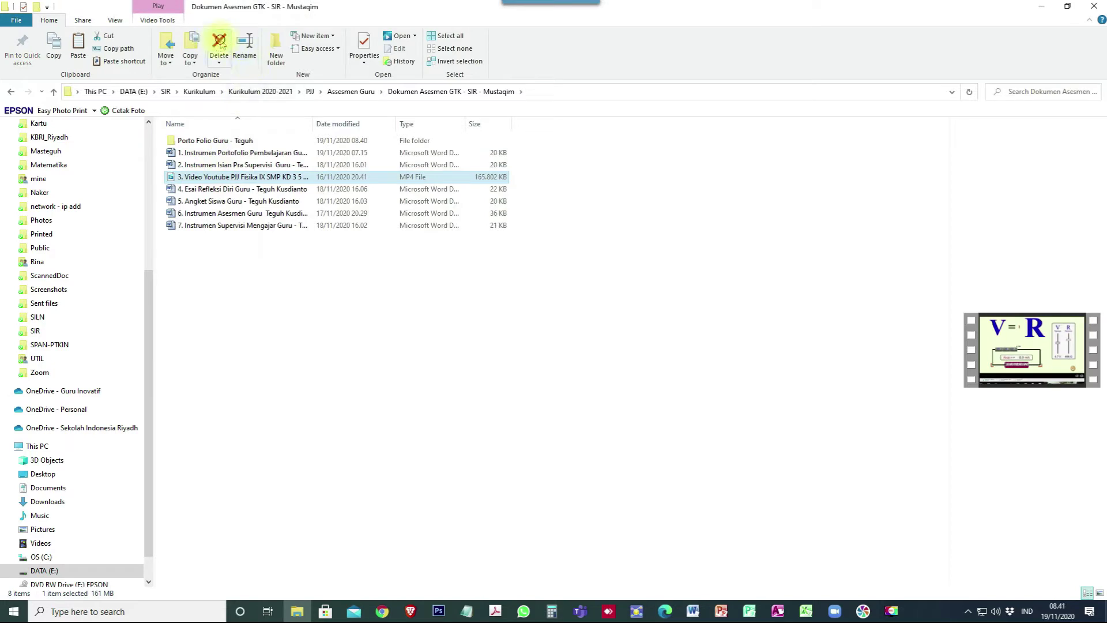
# Delete 09. Bahan Ajar from the copied portfolio folder, then go back up to Assesmen Guru.
pyautogui.doubleClick(209, 142)
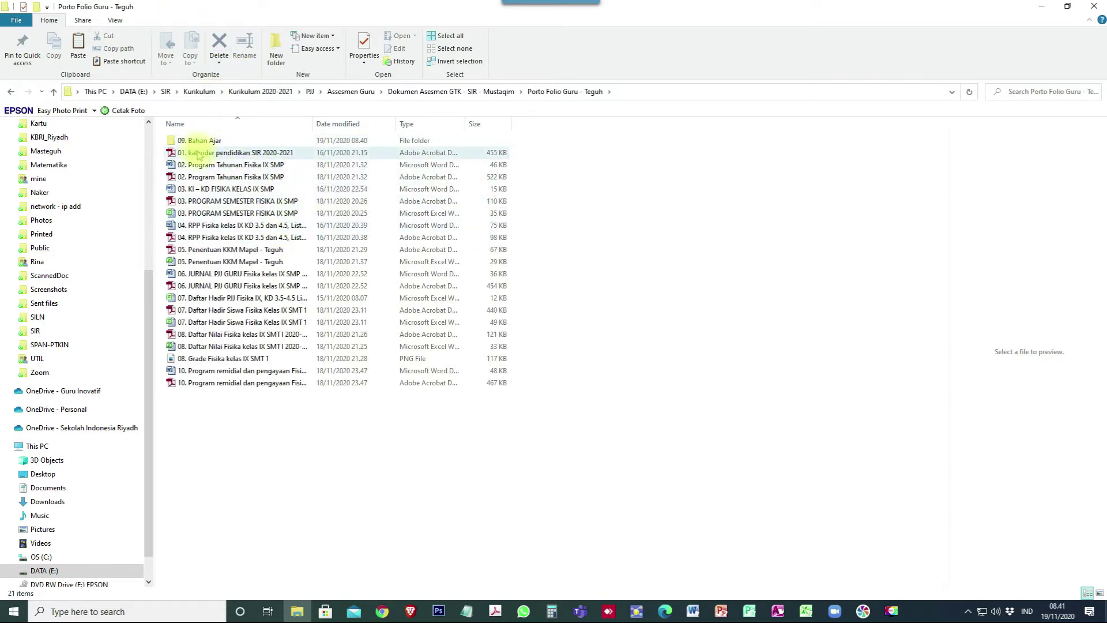
pyautogui.doubleClick(199, 141)
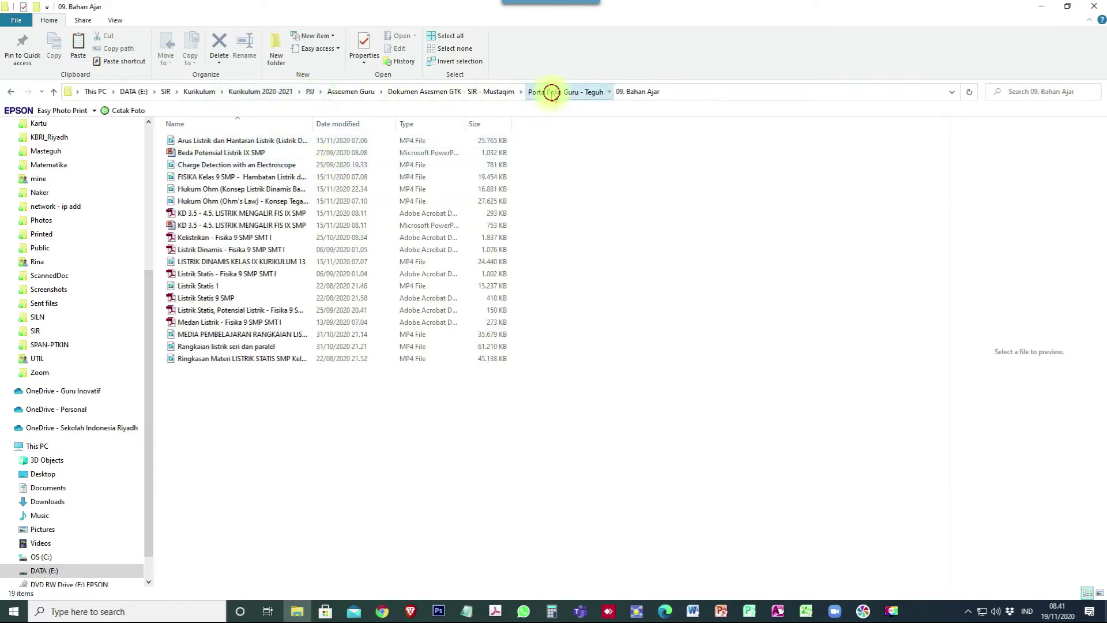
pyautogui.click(552, 92)
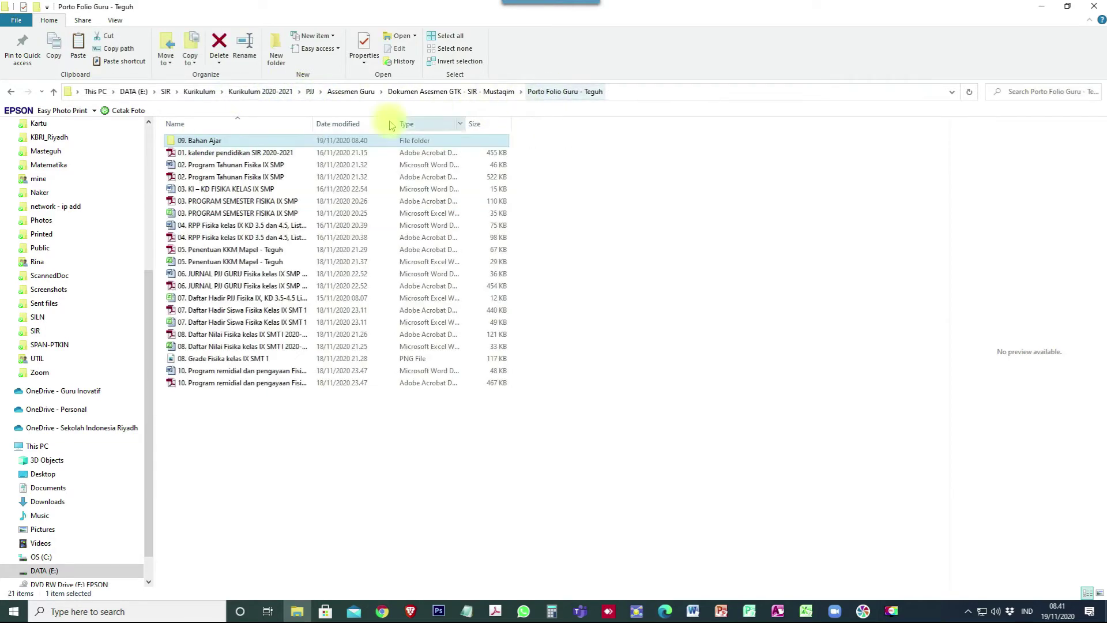
pyautogui.click(217, 41)
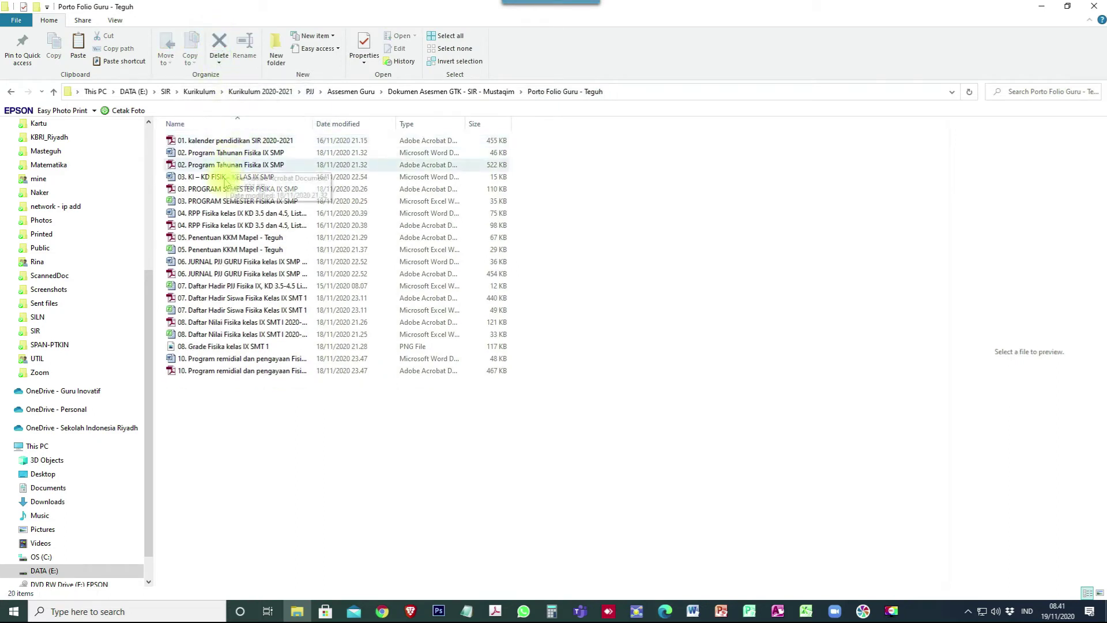
pyautogui.click(485, 91)
pyautogui.click(372, 92)
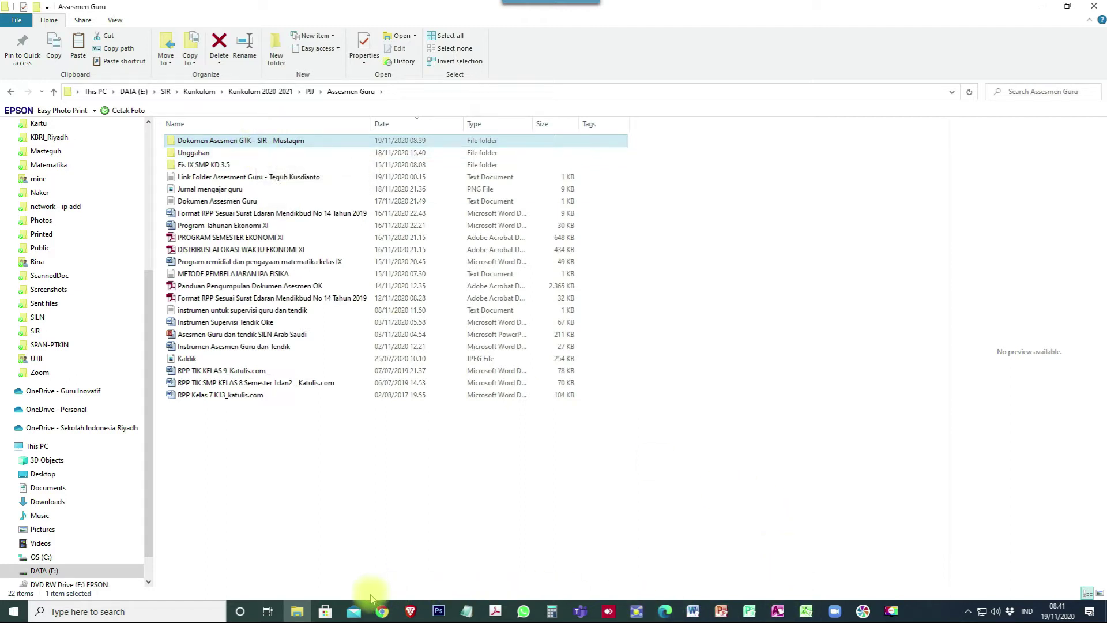
# Open Google Drive's Drive Saya in Chrome via the Google apps menu.
pyautogui.click(398, 601)
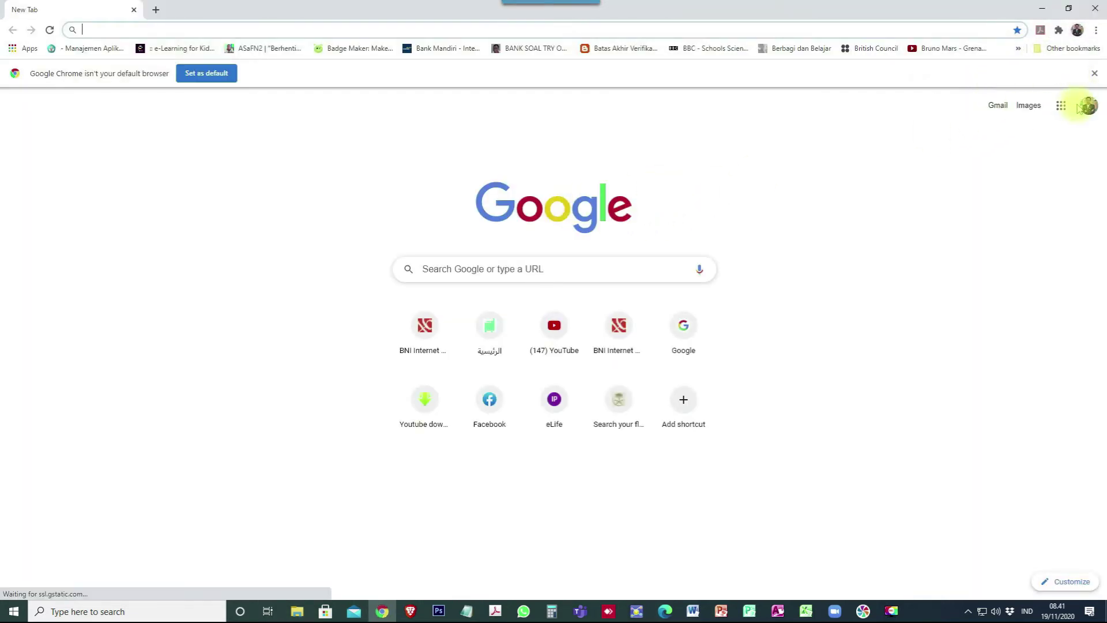
pyautogui.click(1062, 106)
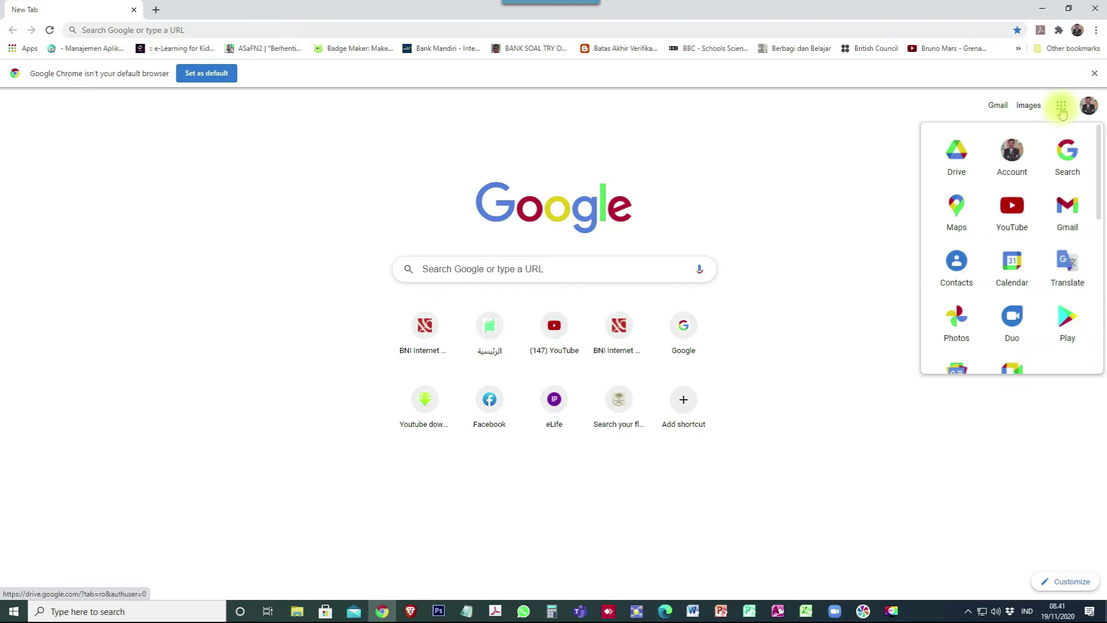
pyautogui.click(957, 159)
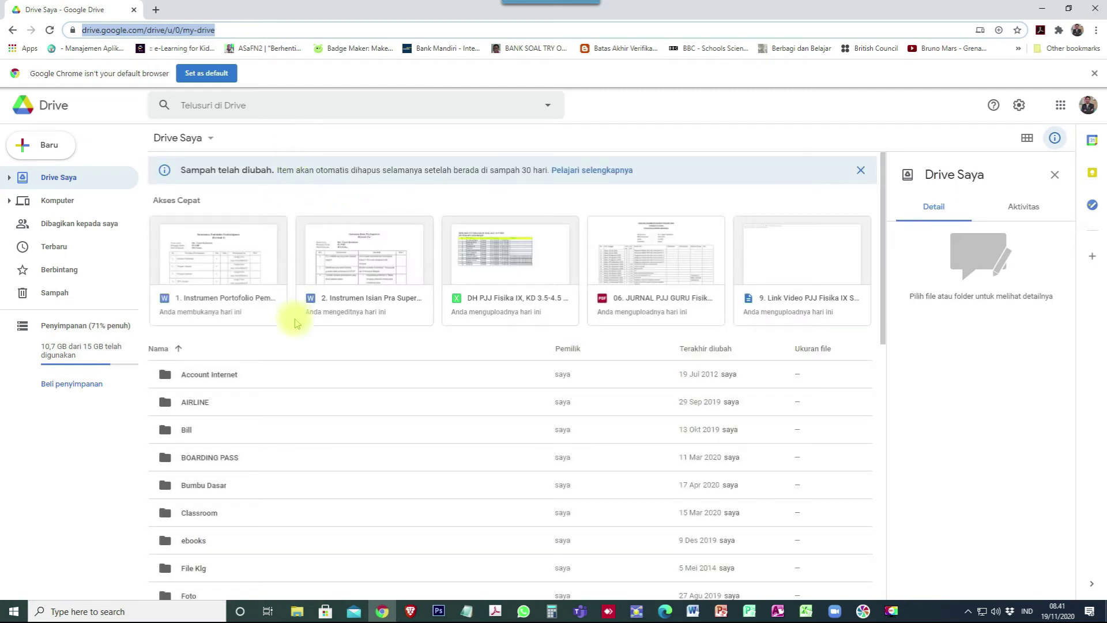
pyautogui.rightClick(292, 346)
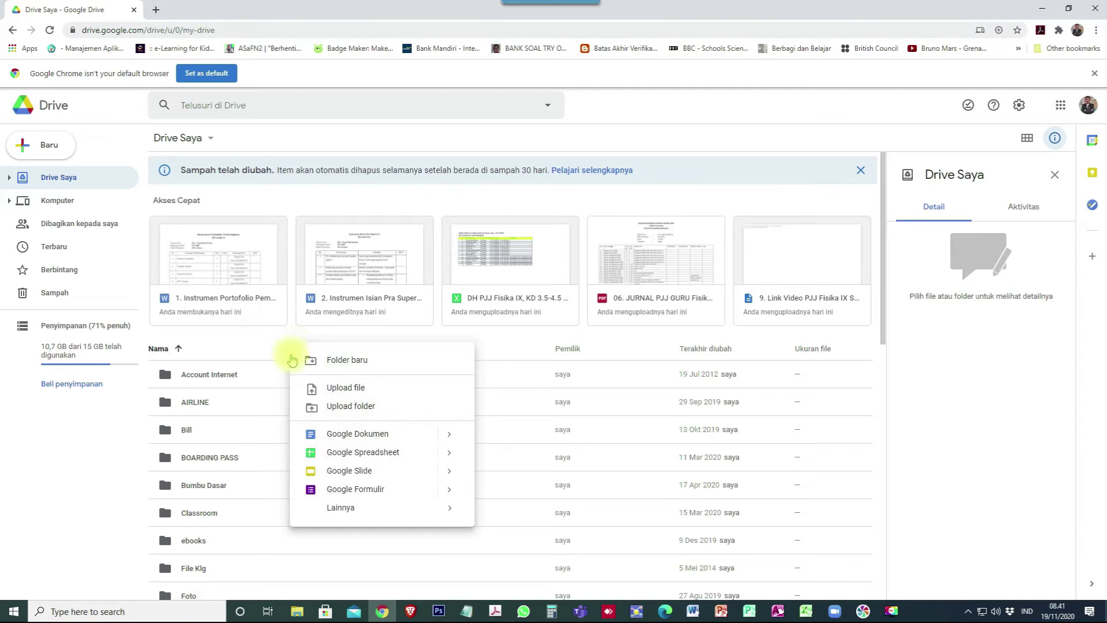
# Upload the assessment folder from Assesmen Guru into Drive Saya, approving all 27 files.
pyautogui.click(350, 407)
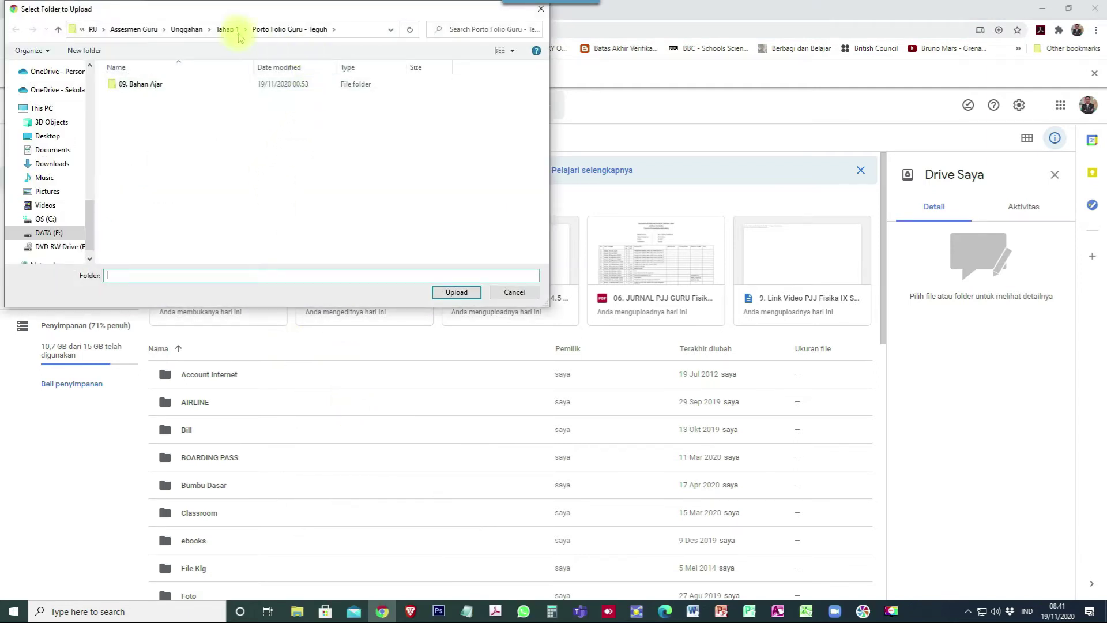
pyautogui.click(196, 29)
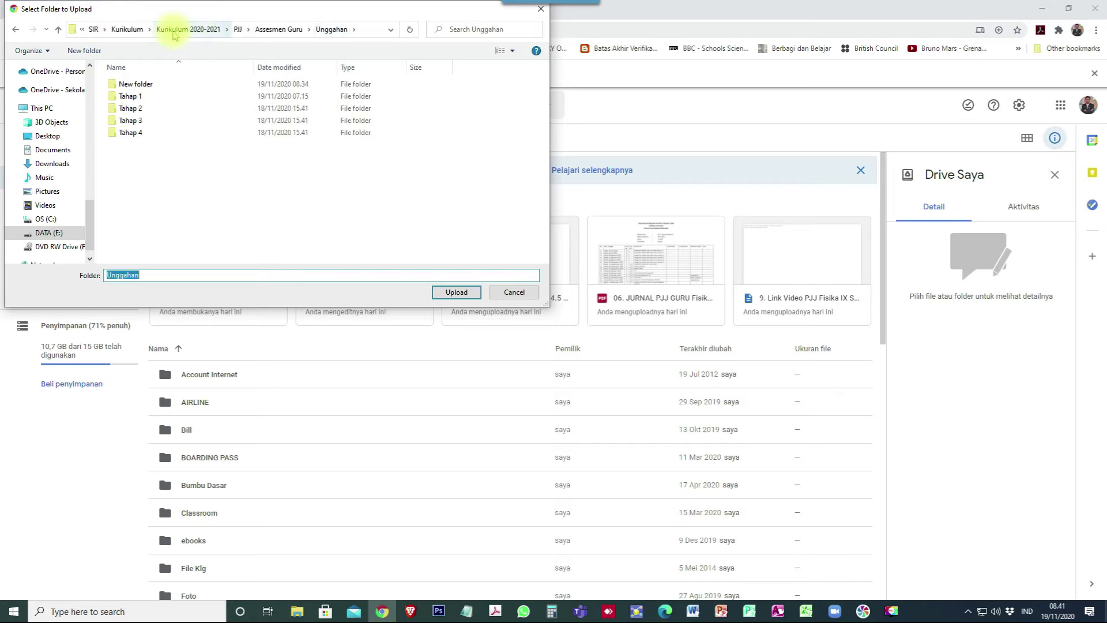
pyautogui.click(269, 30)
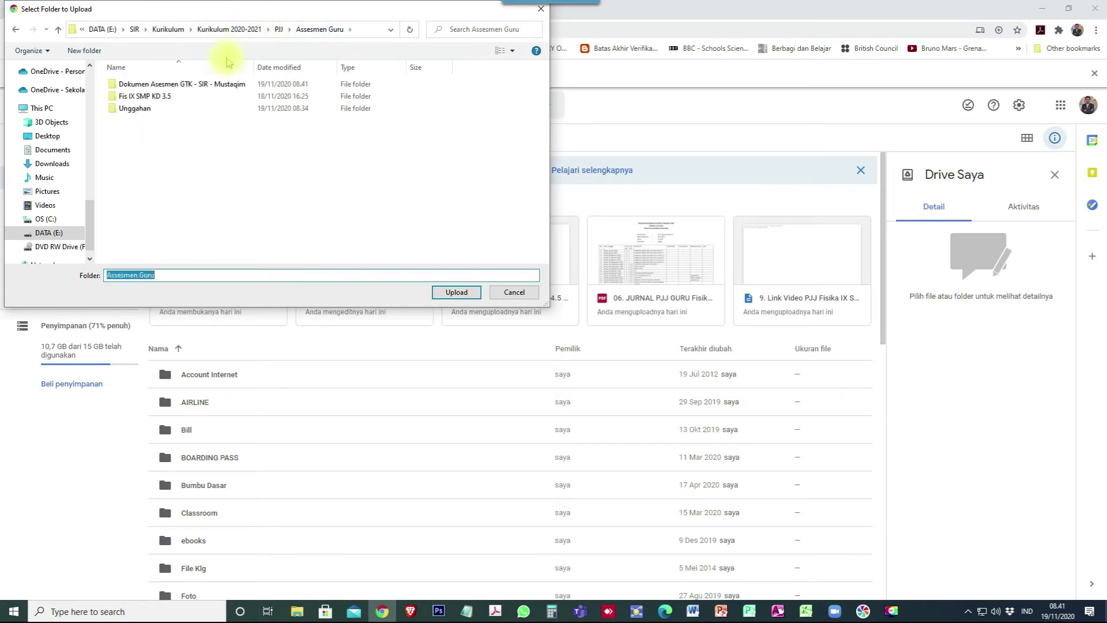
pyautogui.click(201, 87)
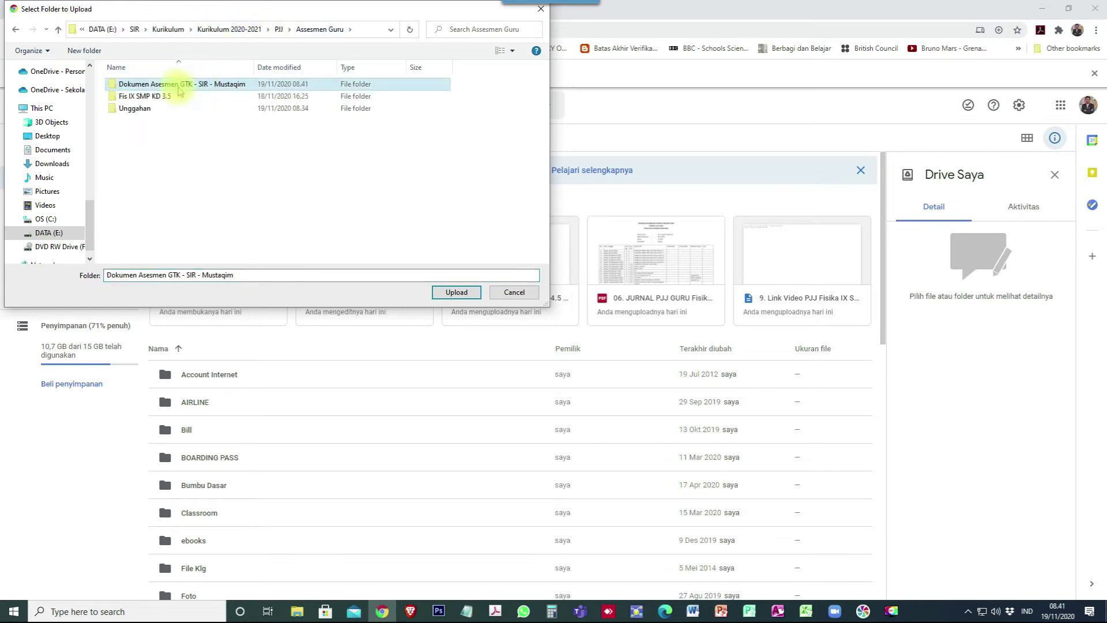
pyautogui.click(456, 294)
pyautogui.click(606, 107)
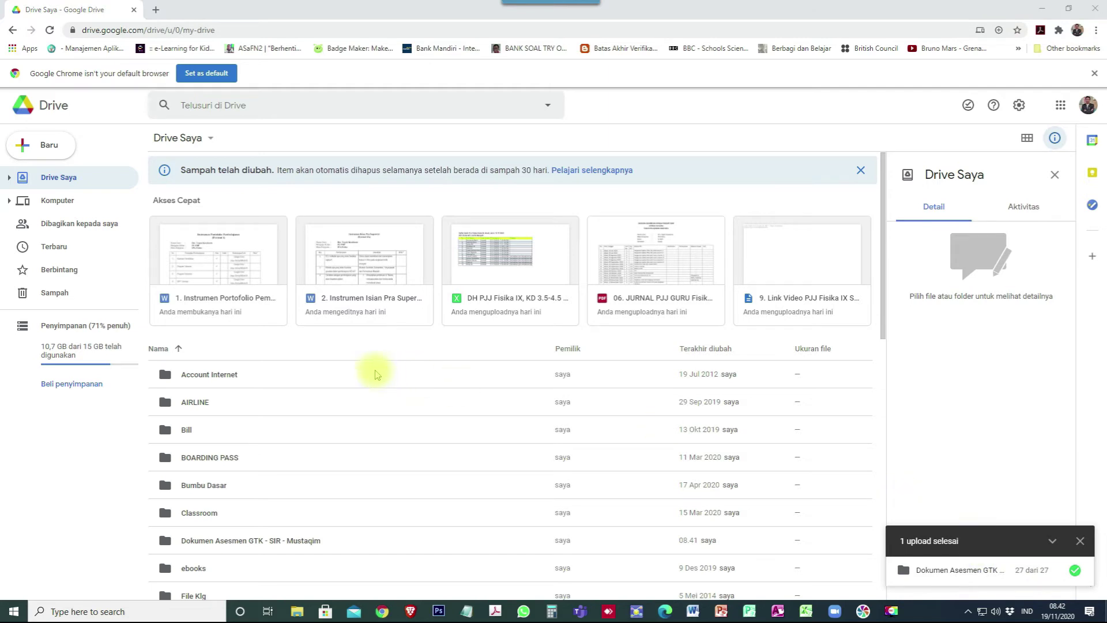
pyautogui.click(247, 538)
pyautogui.scroll(-1, 246, 539)
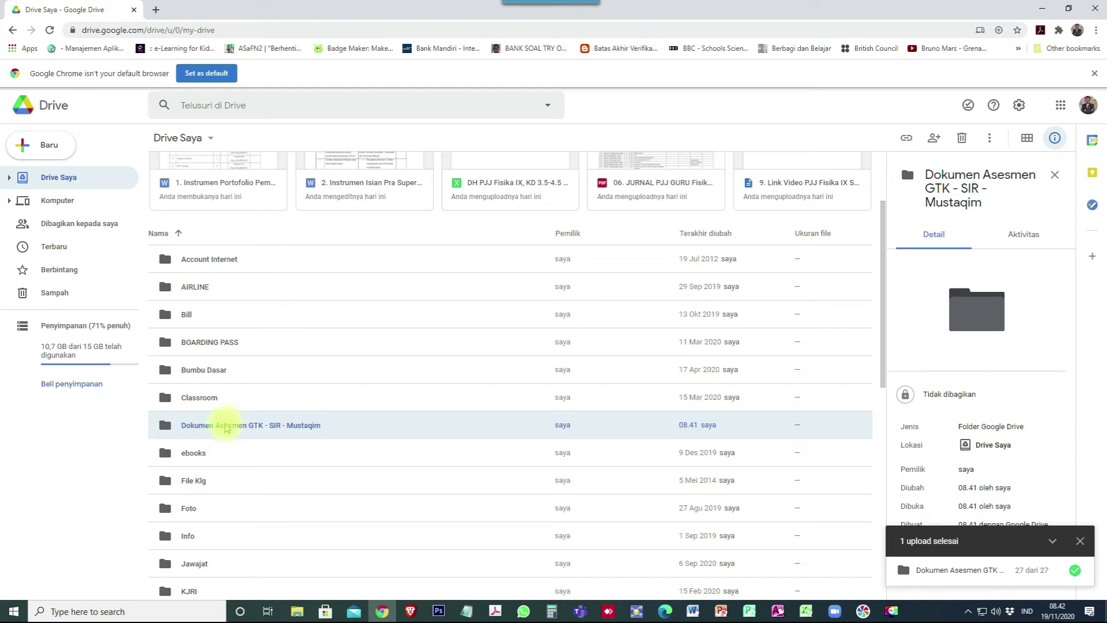
pyautogui.hotkey('ctrl', '+')
pyautogui.hotkey('ctrl', '+')
pyautogui.hotkey('ctrl', '+')
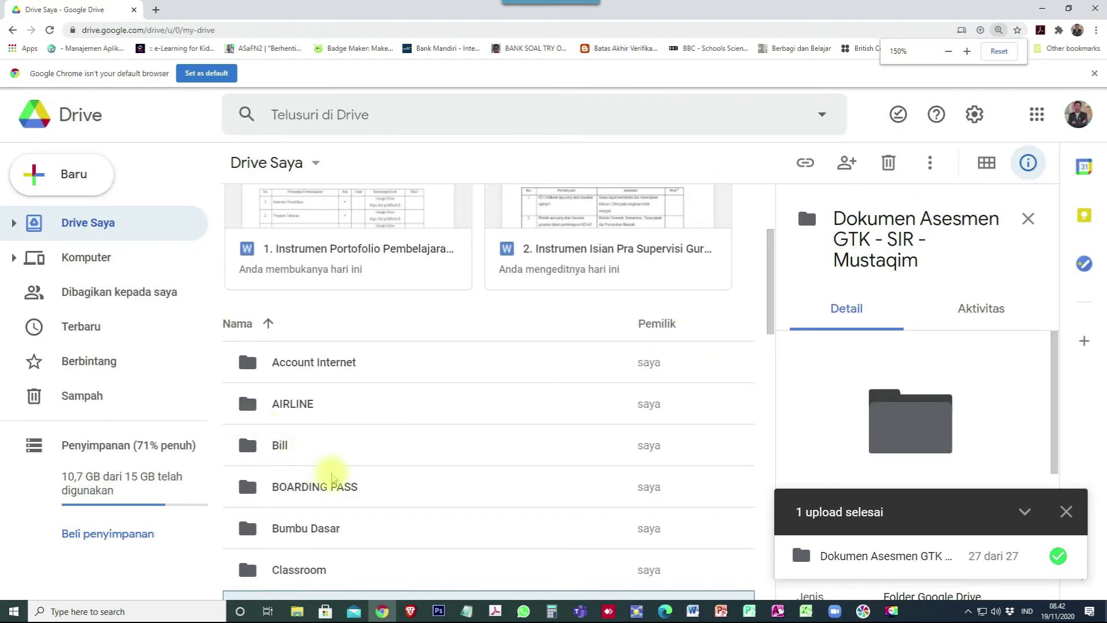
pyautogui.scroll(-4, 326, 473)
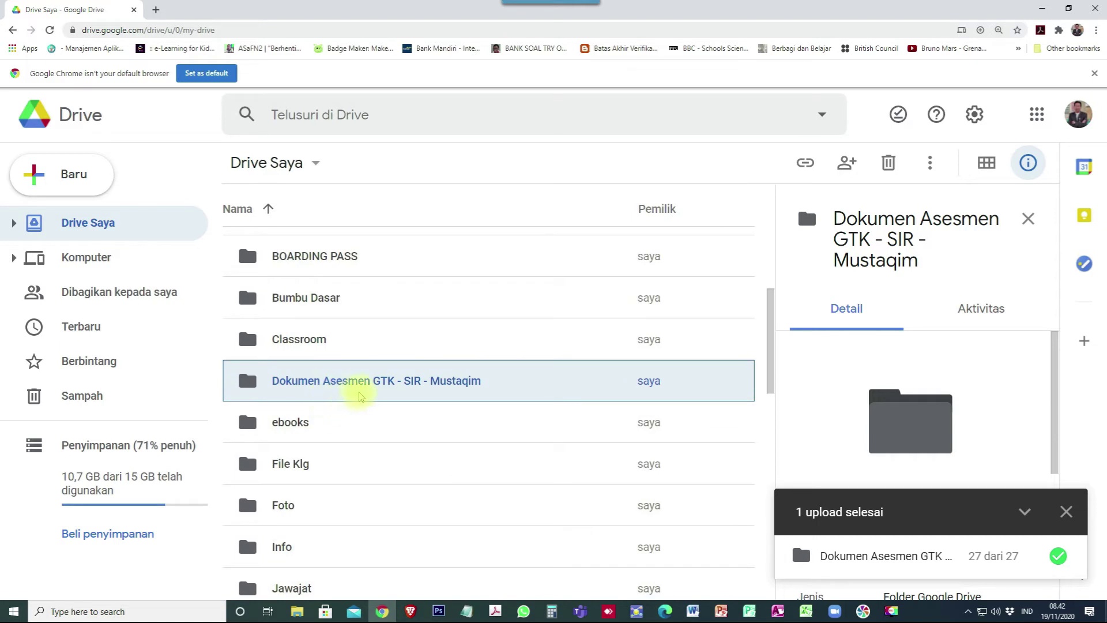
pyautogui.click(329, 385)
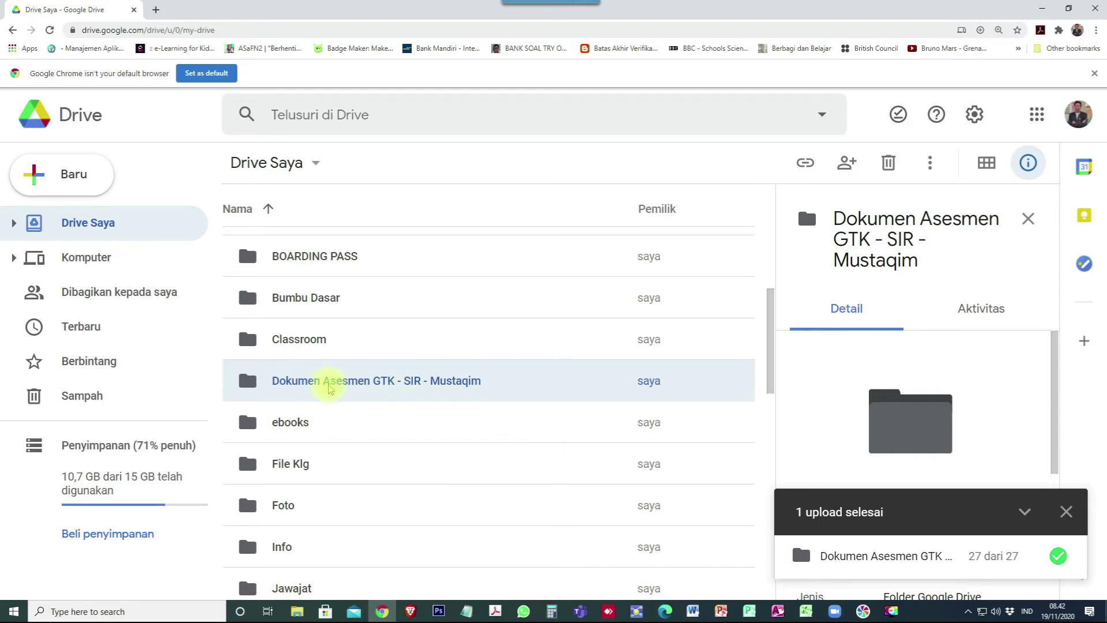
pyautogui.doubleClick(329, 385)
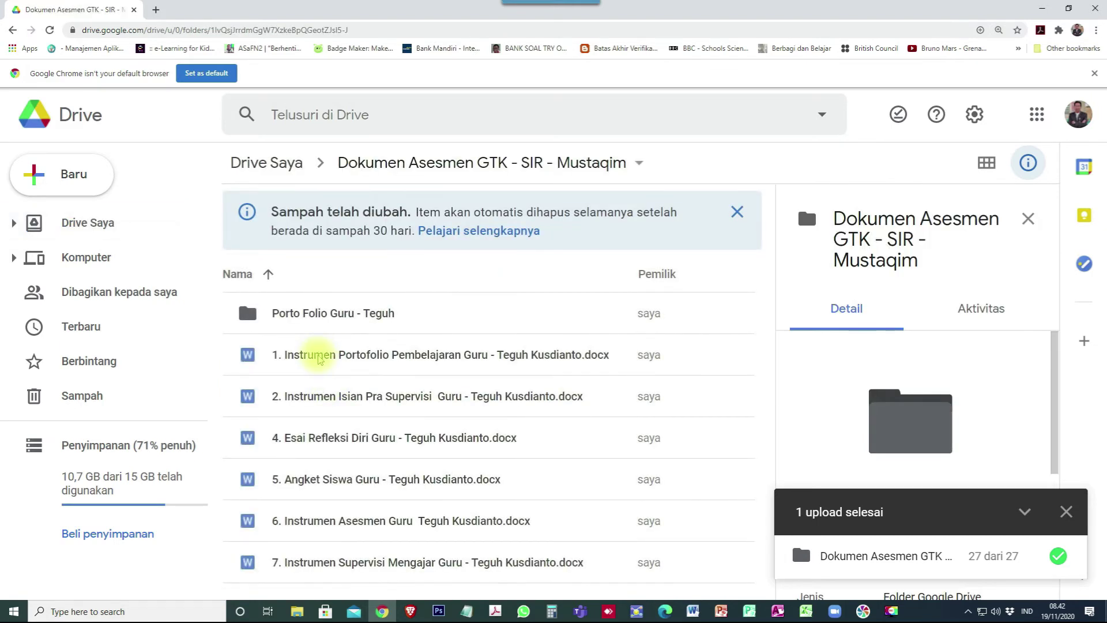
pyautogui.click(341, 314)
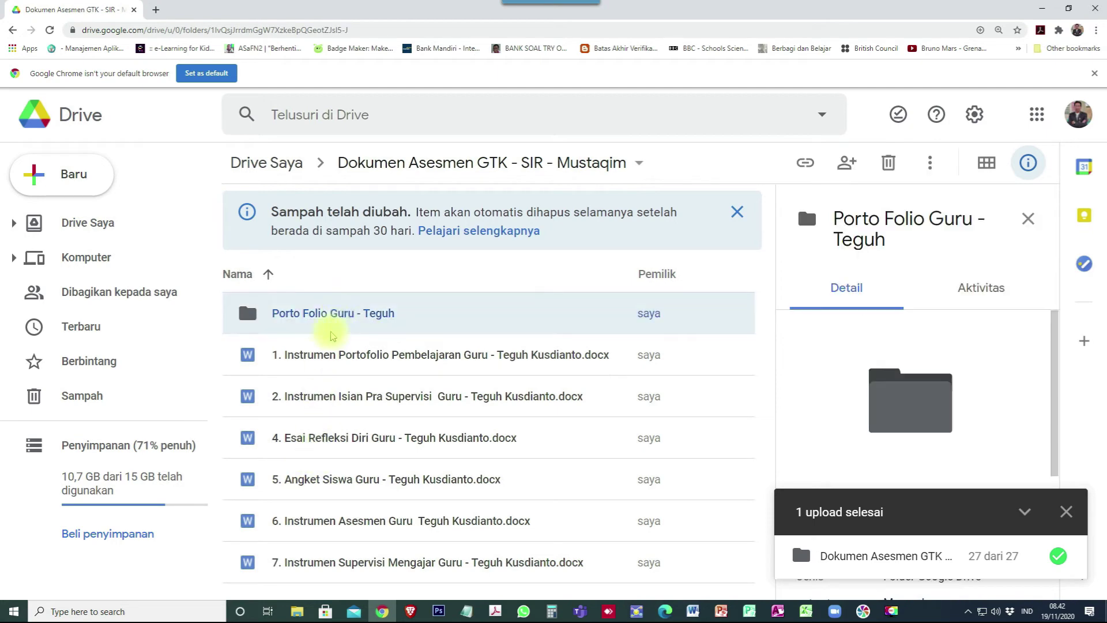
pyautogui.doubleClick(305, 314)
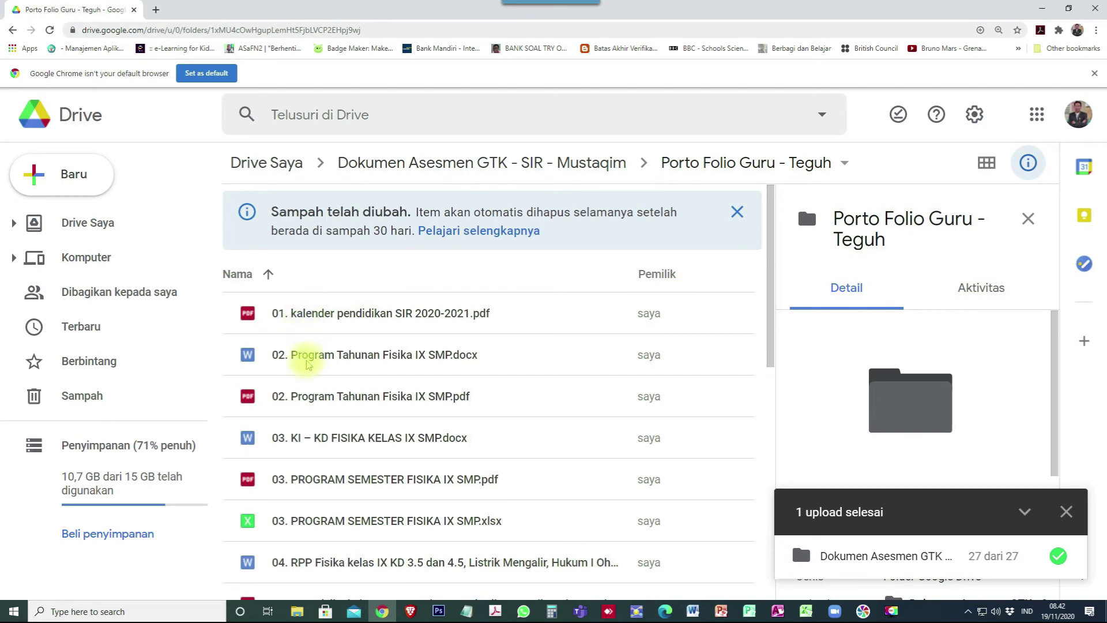
pyautogui.scroll(-5, 300, 357)
pyautogui.scroll(-4, 310, 380)
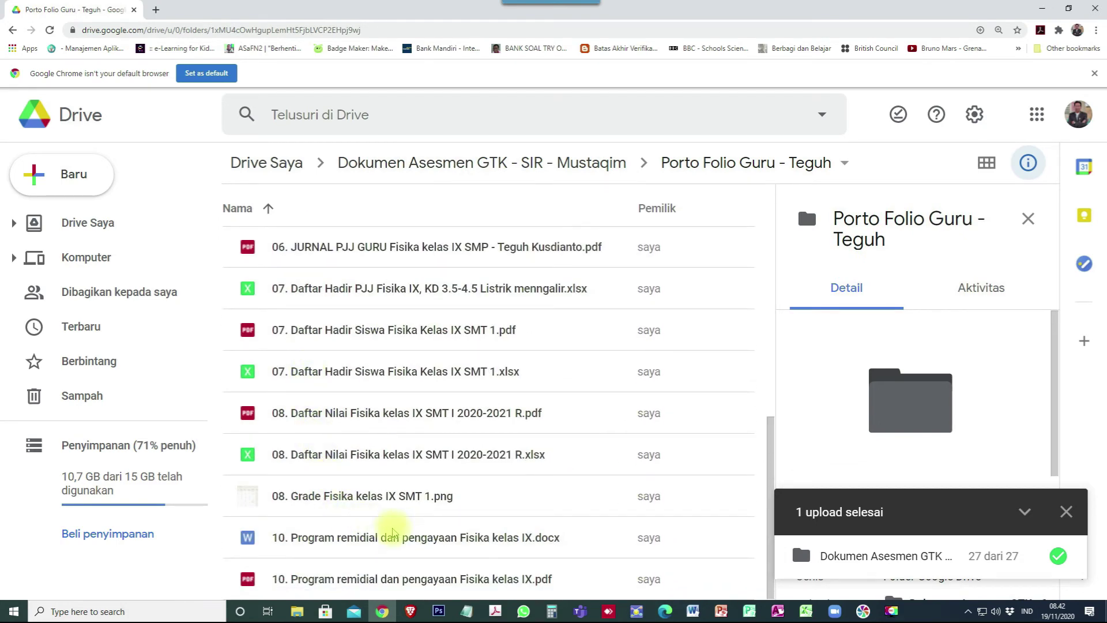
pyautogui.scroll(3, 392, 529)
pyautogui.scroll(3, 392, 529)
pyautogui.click(282, 163)
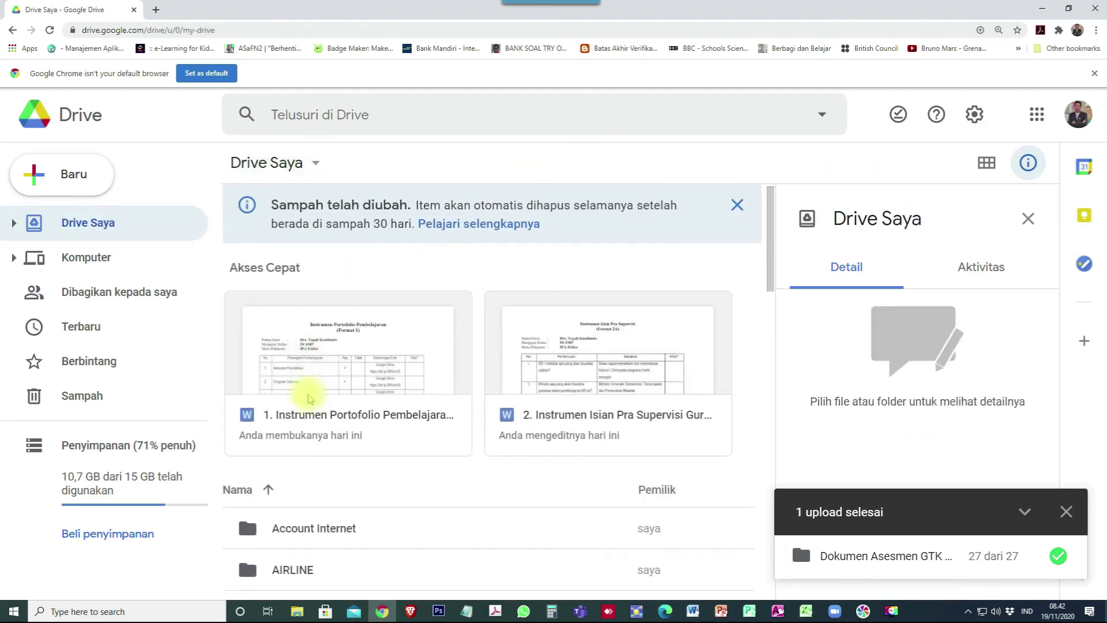
# Set the assessment folder's link access to 'Siapa saja yang memiliki link' and copy its link.
pyautogui.scroll(-3, 305, 389)
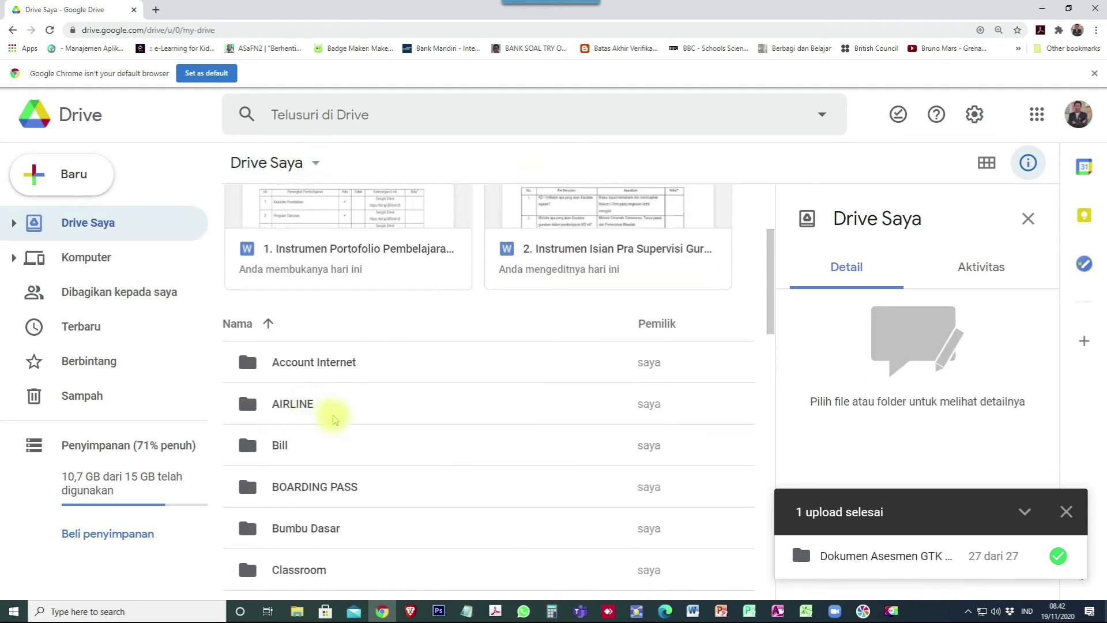
pyautogui.scroll(-3, 335, 412)
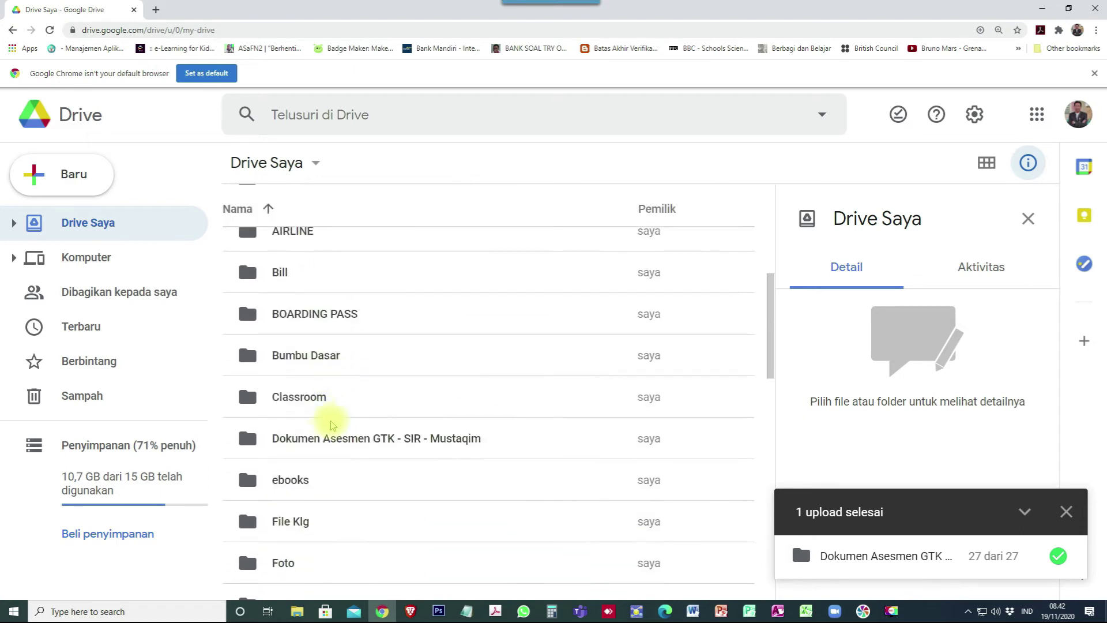
pyautogui.click(314, 438)
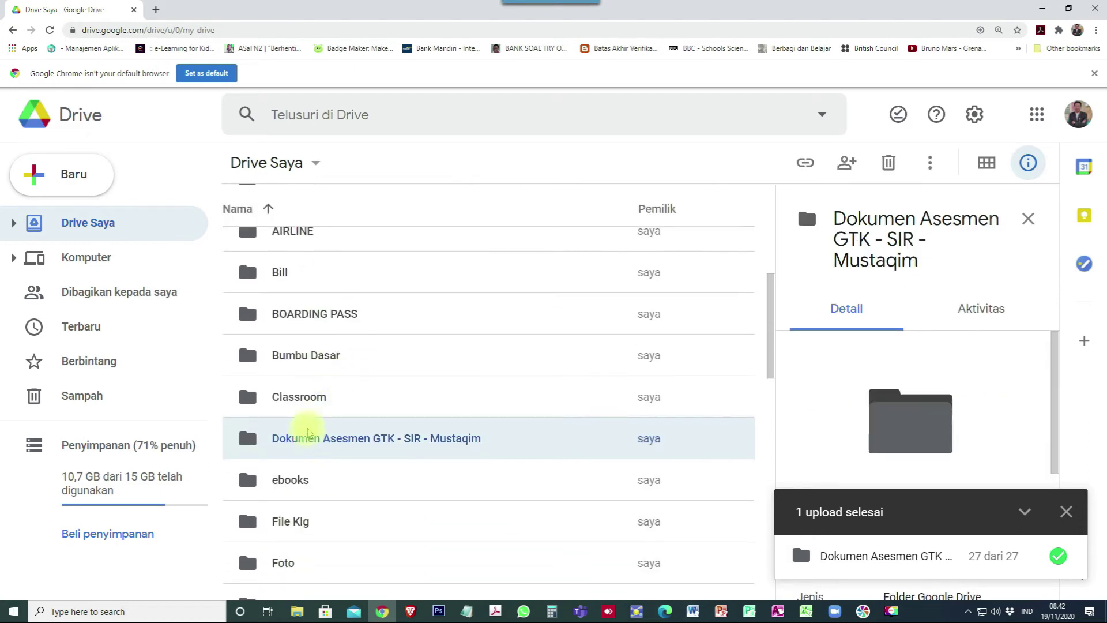
pyautogui.rightClick(297, 440)
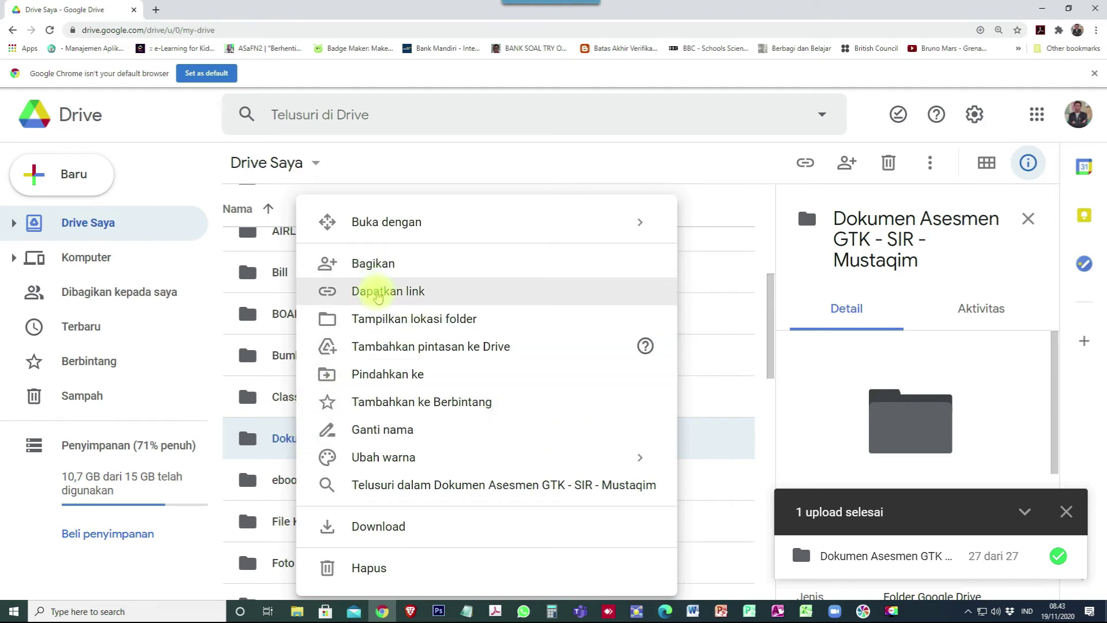
pyautogui.click(378, 293)
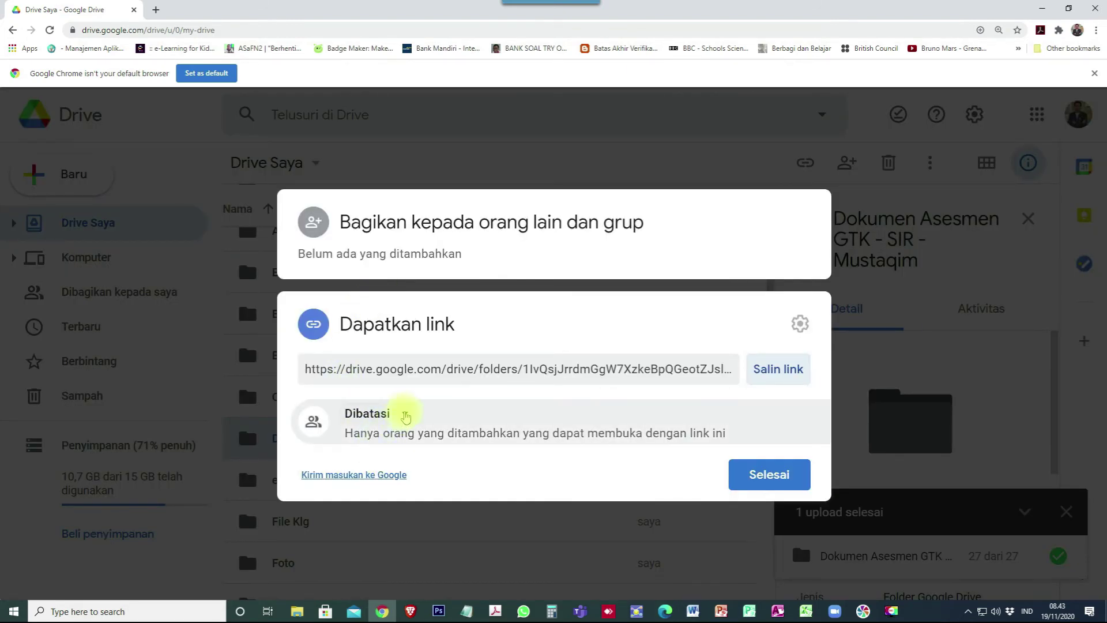
pyautogui.click(398, 415)
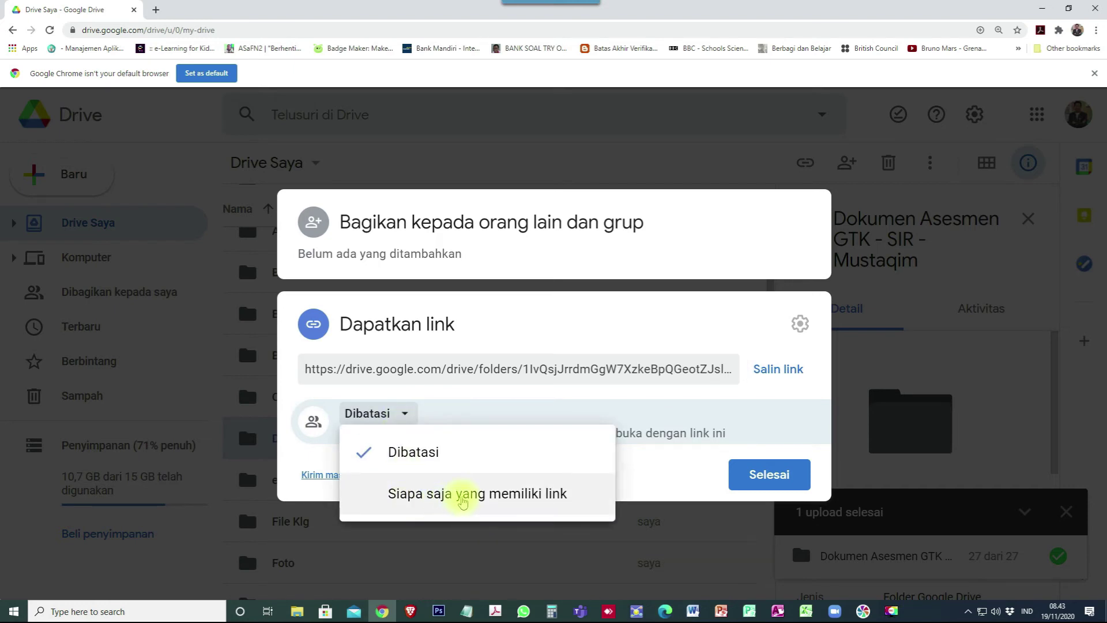
pyautogui.click(492, 496)
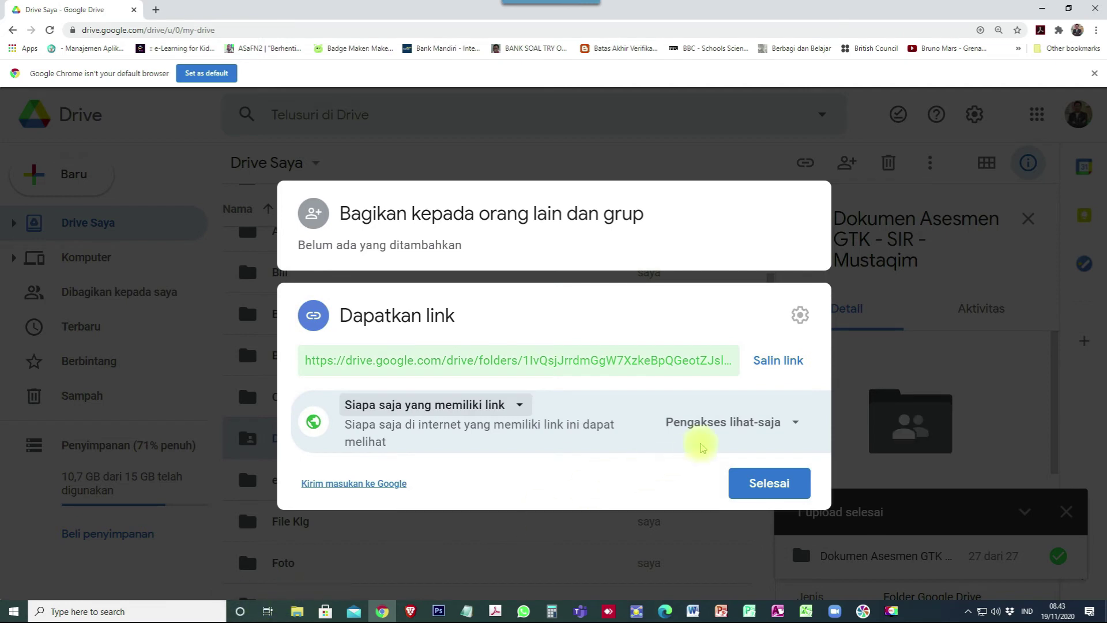
pyautogui.click(779, 361)
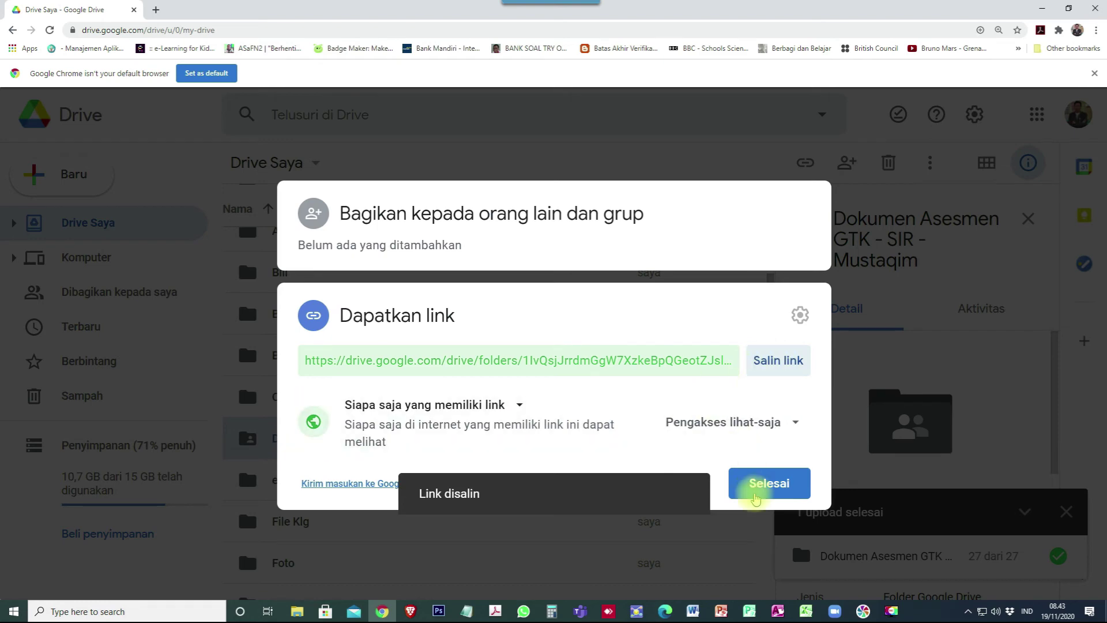
pyautogui.click(767, 485)
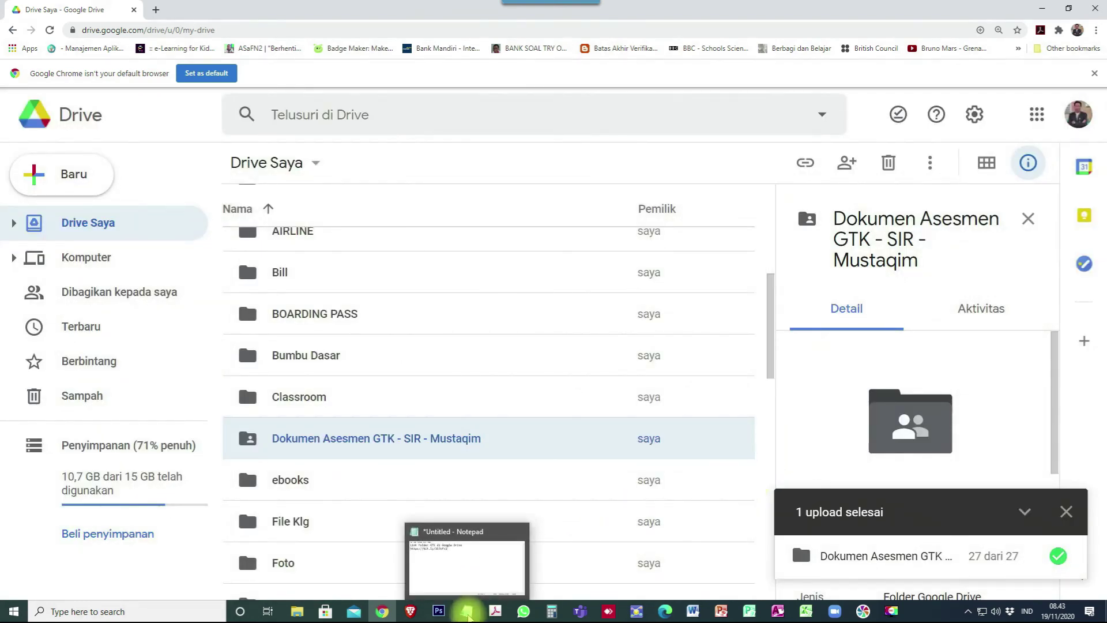
# Replace the old bit.ly link on Notepad's line 2 with the Drive folder link.
pyautogui.click(469, 615)
pyautogui.moveTo(497, 244); pyautogui.dragTo(194, 243)
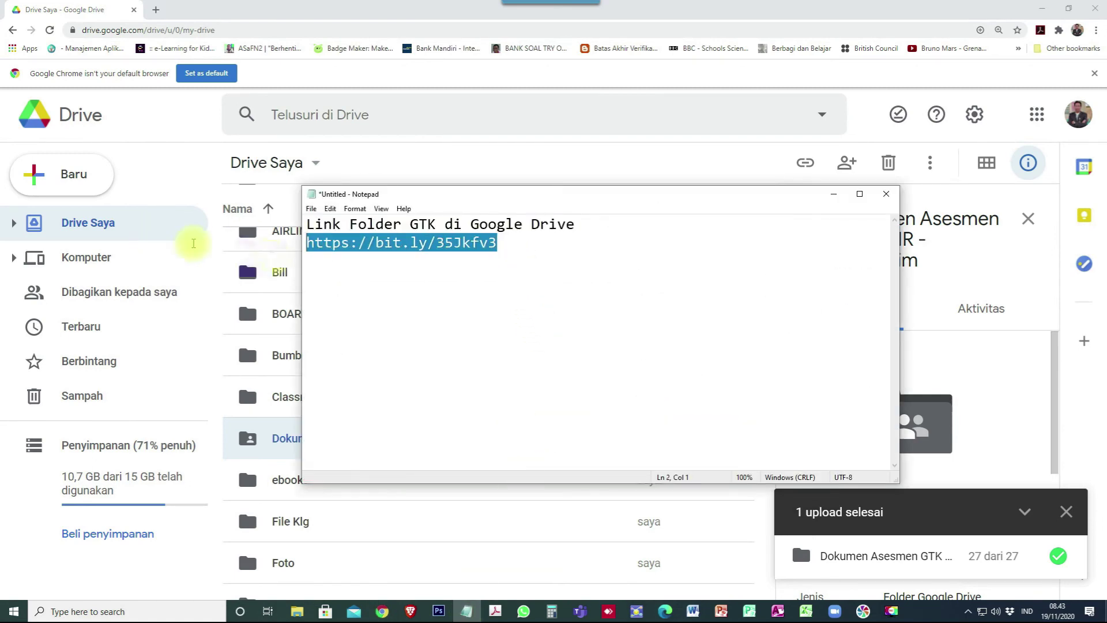
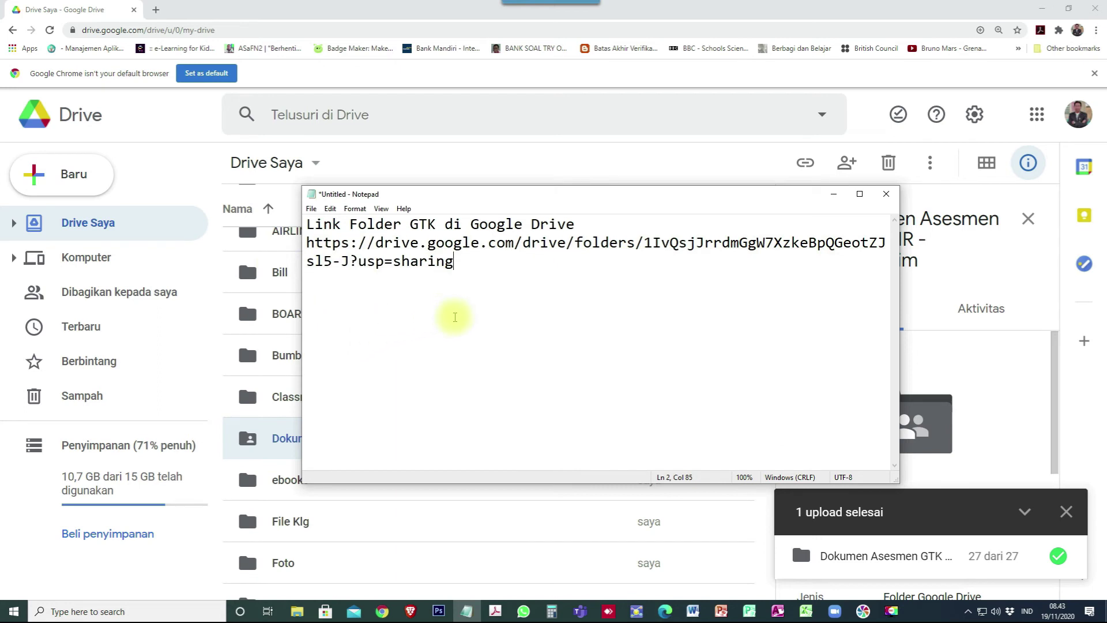
pyautogui.press('Return')
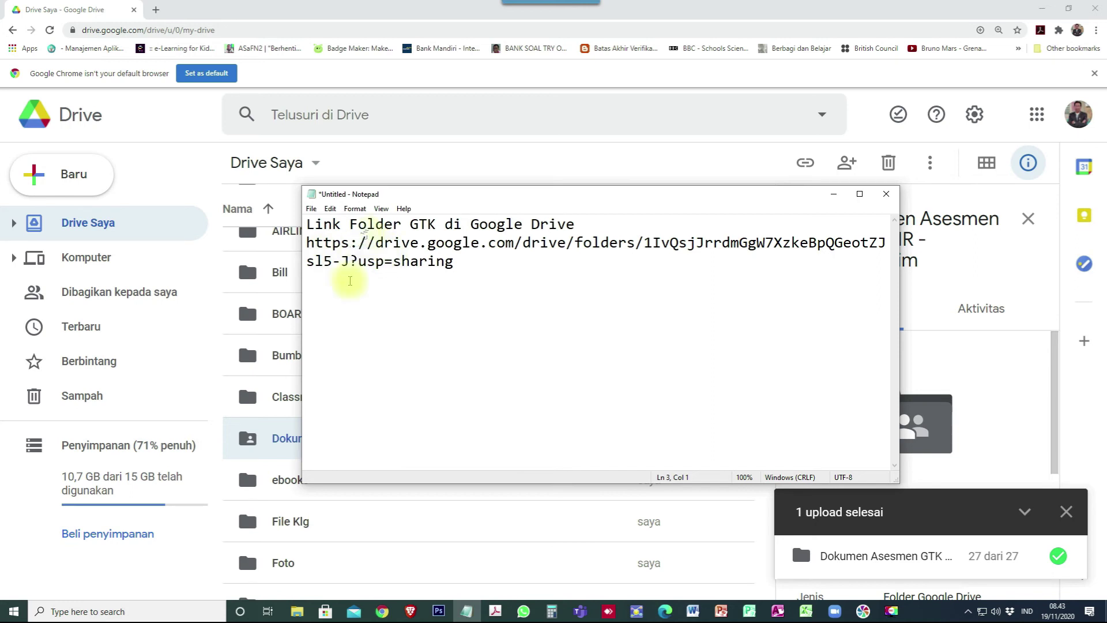
# Shorten the pasted Drive folder link in Bitly and copy the result.
pyautogui.click(410, 612)
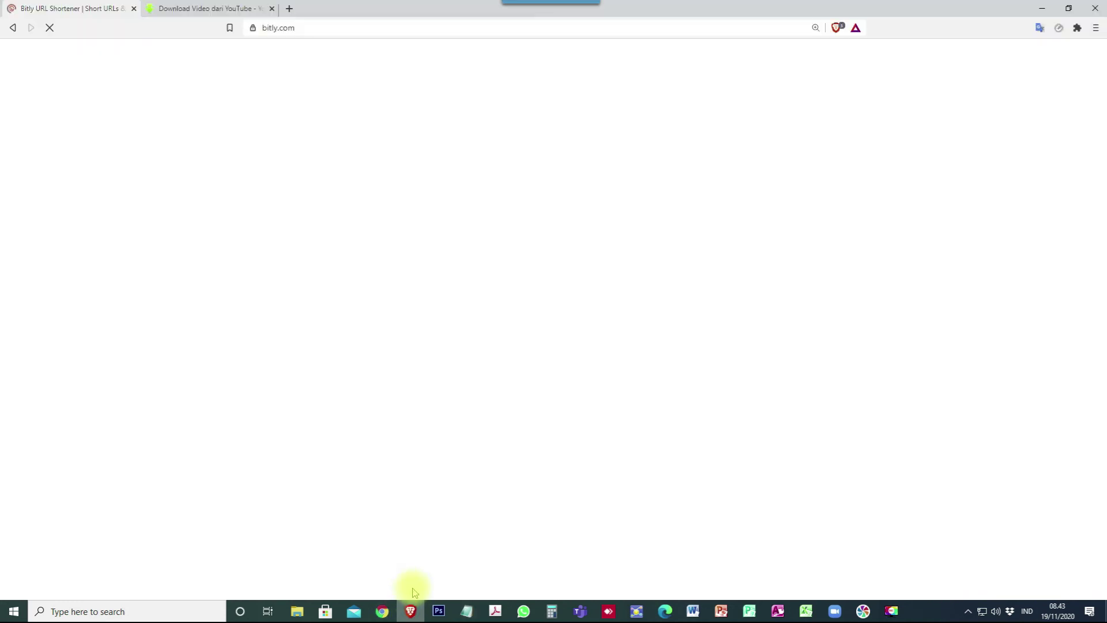
pyautogui.click(267, 279)
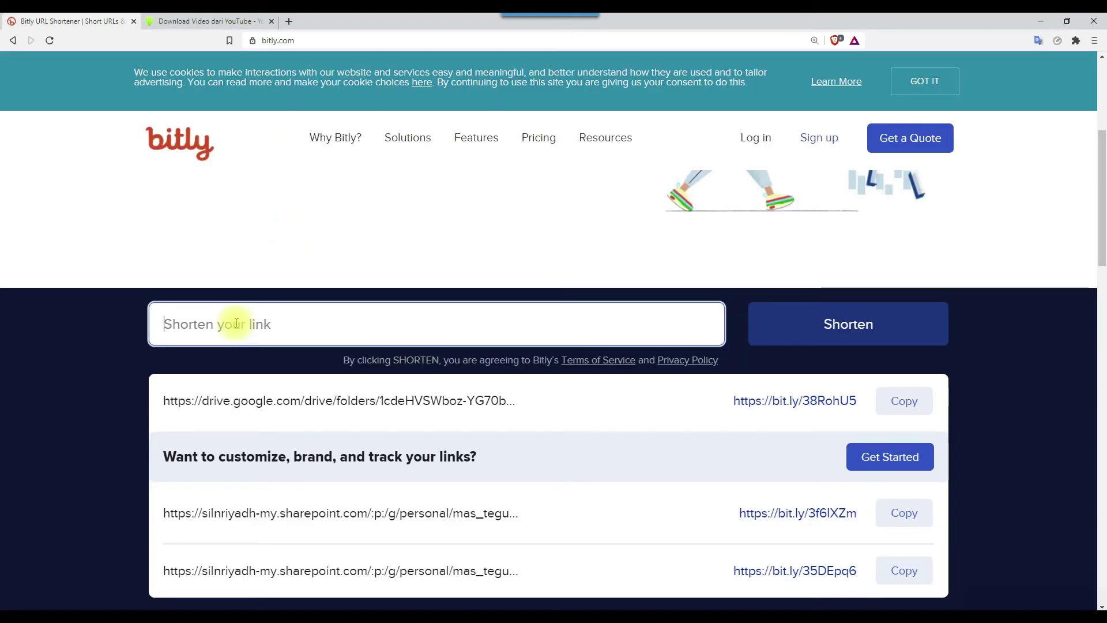
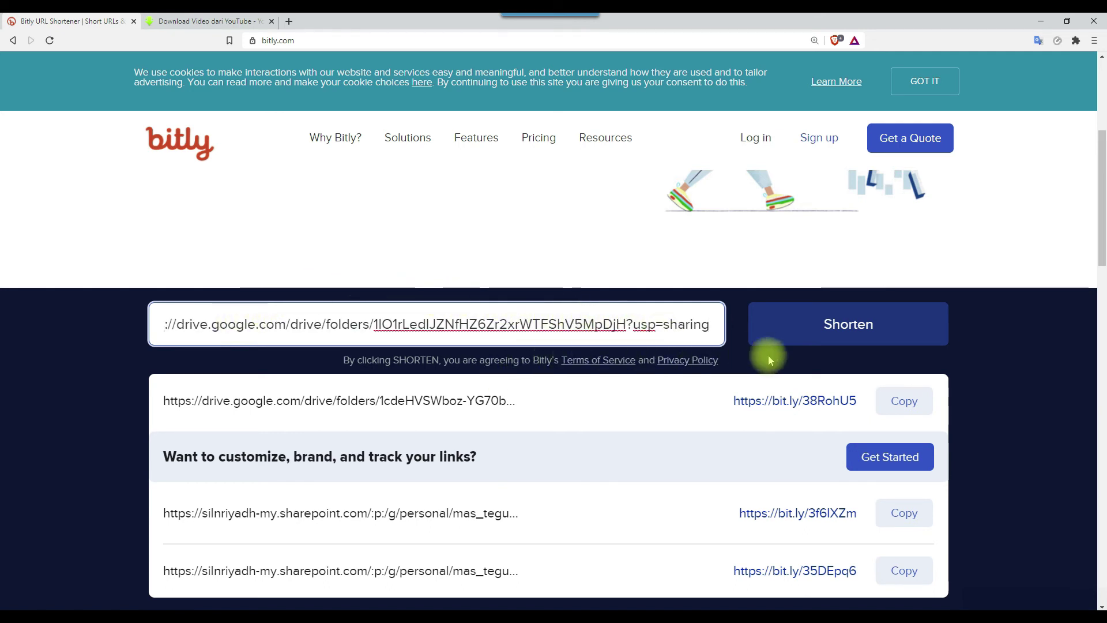
pyautogui.click(848, 330)
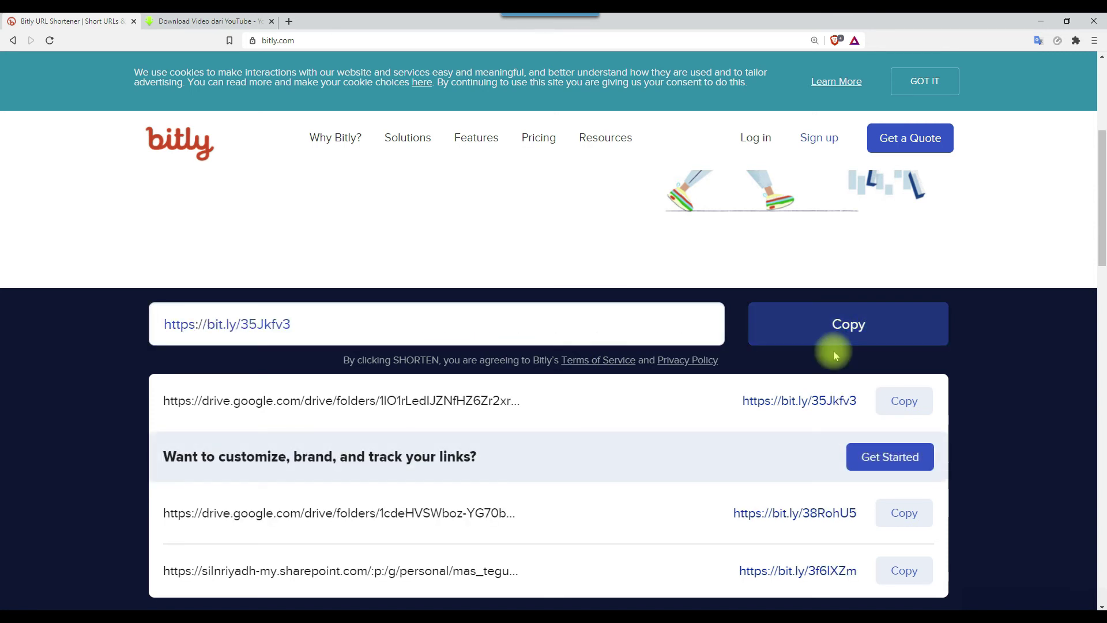
pyautogui.click(849, 328)
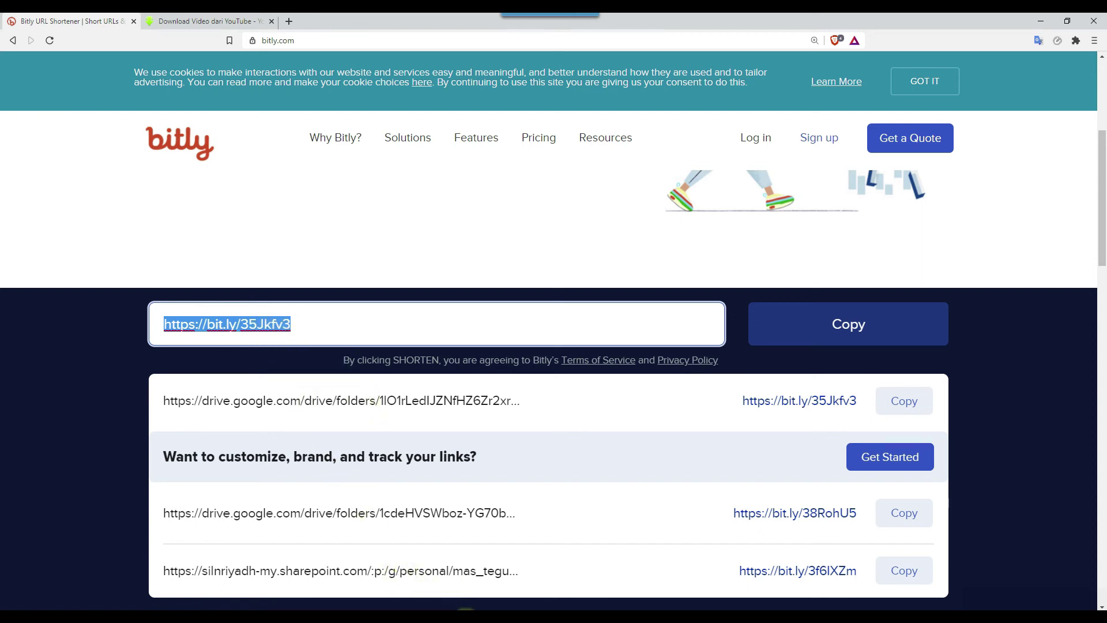
# Start a new Notepad note with the heading 'Link Folder GTK di Google Drive'.
pyautogui.click(465, 615)
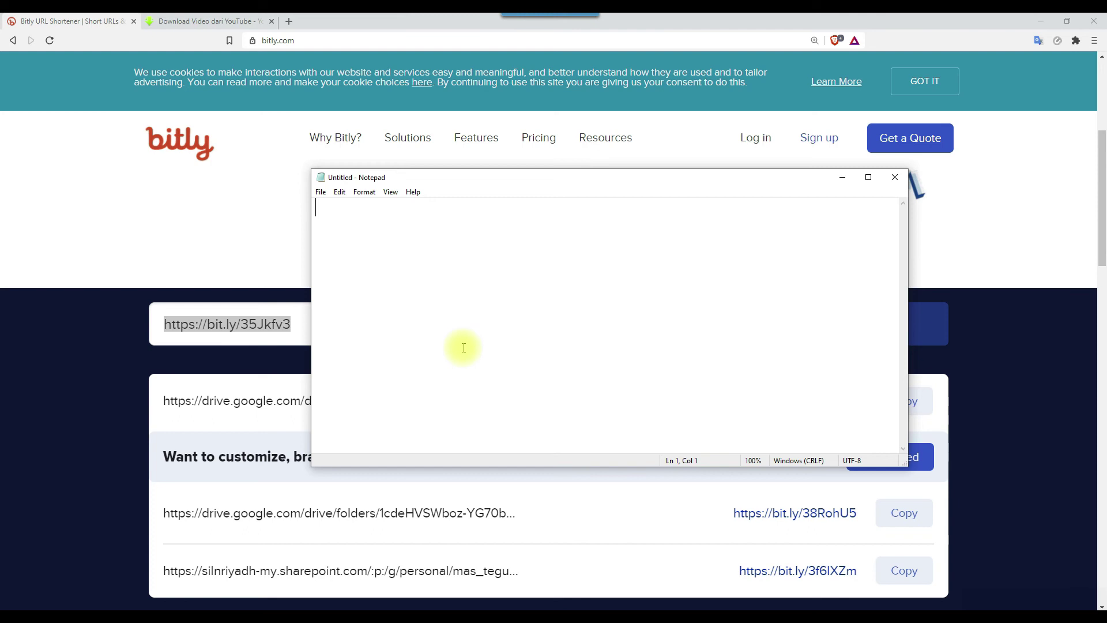
pyautogui.write('L')
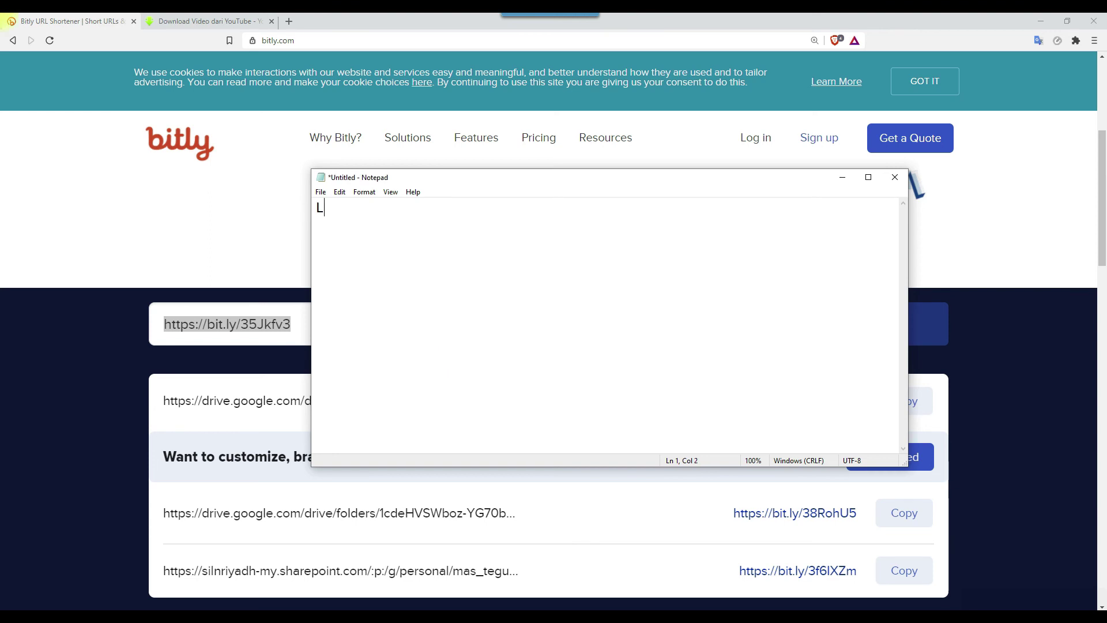
pyautogui.write('ink Folder')
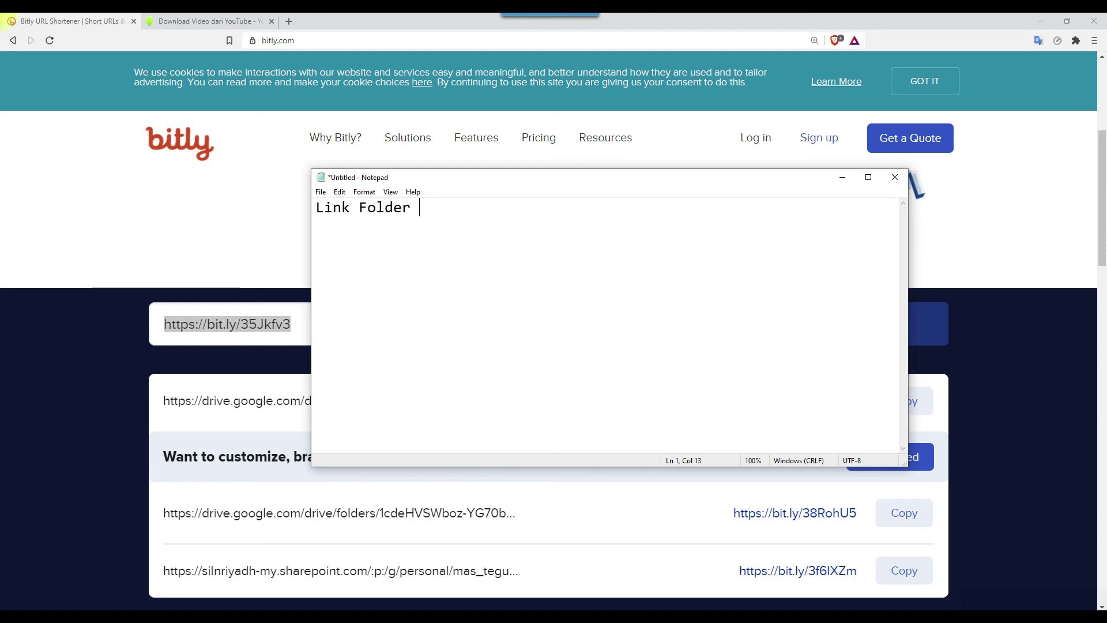
pyautogui.write(' GTK di Google')
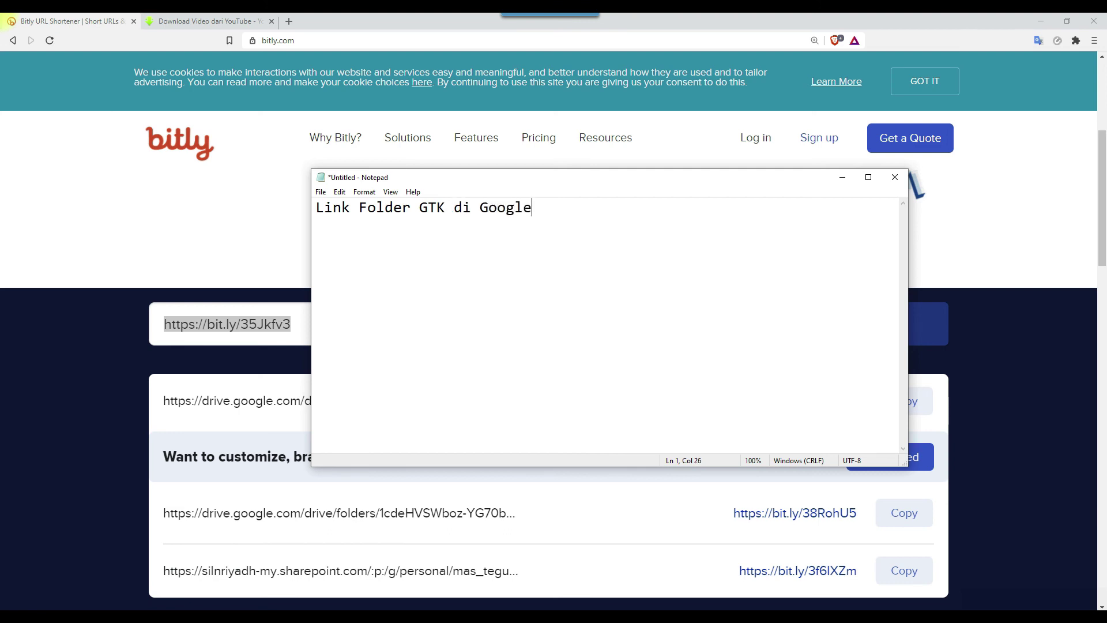
pyautogui.write(' Drive')
pyautogui.rightClick(463, 348)
pyautogui.click(464, 348)
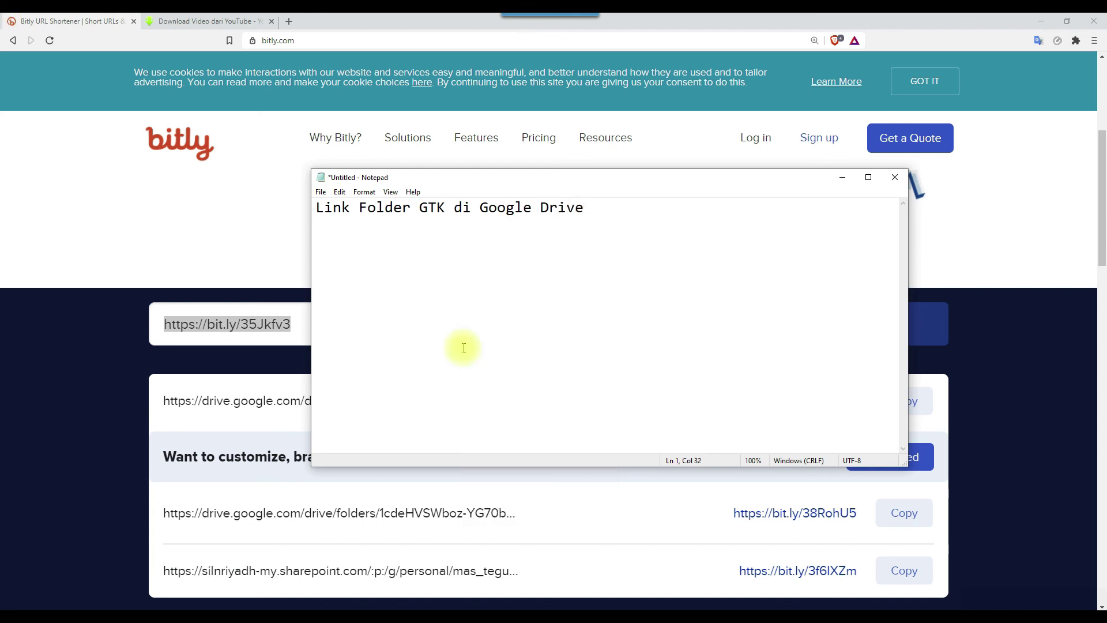
pyautogui.press('Return')
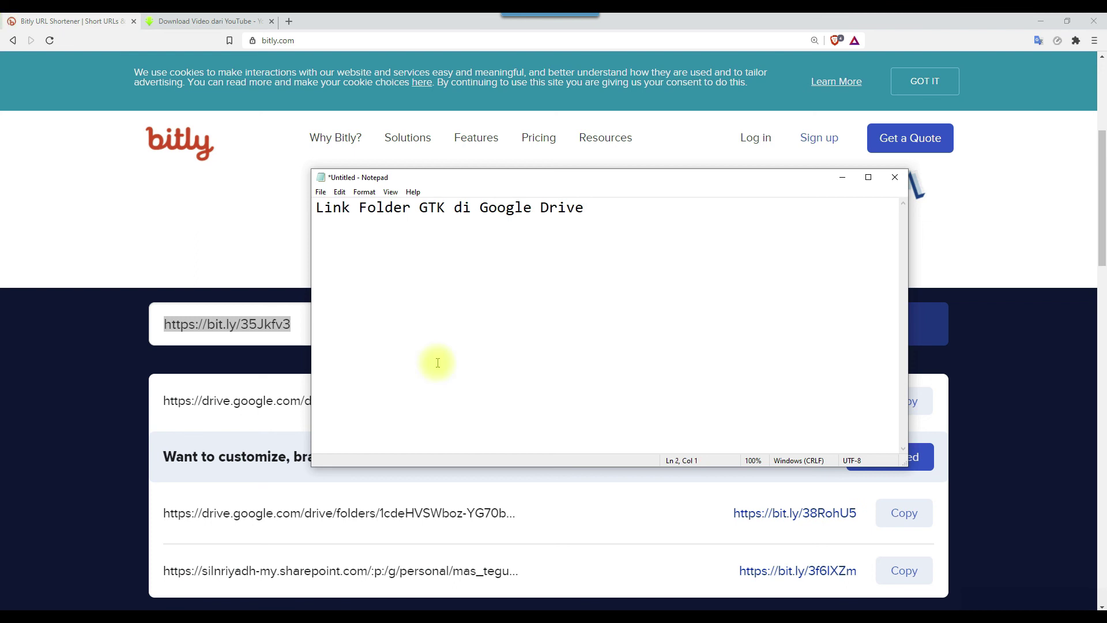
pyautogui.hotkey('ctrl', 'v')
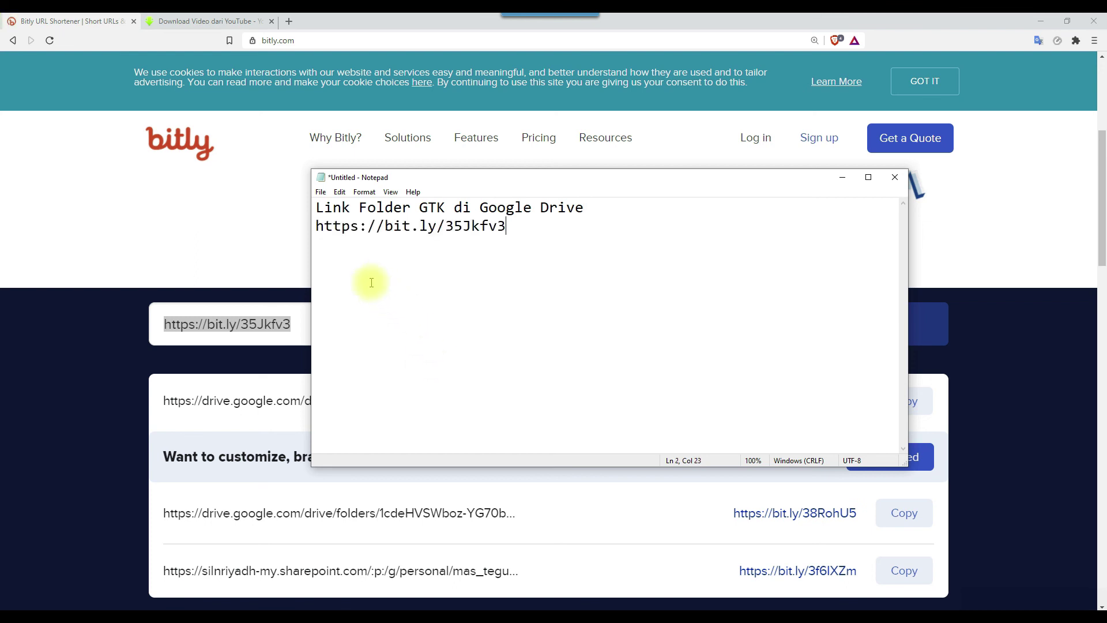
pyautogui.moveTo(483, 179); pyautogui.dragTo(473, 209)
pyautogui.moveTo(500, 257); pyautogui.dragTo(300, 262)
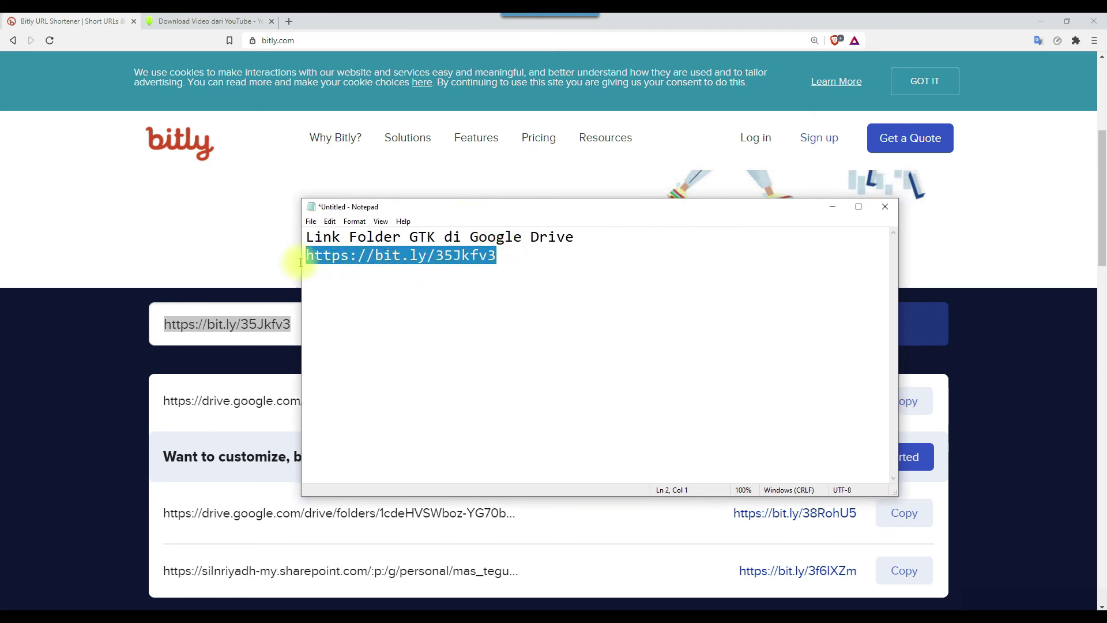